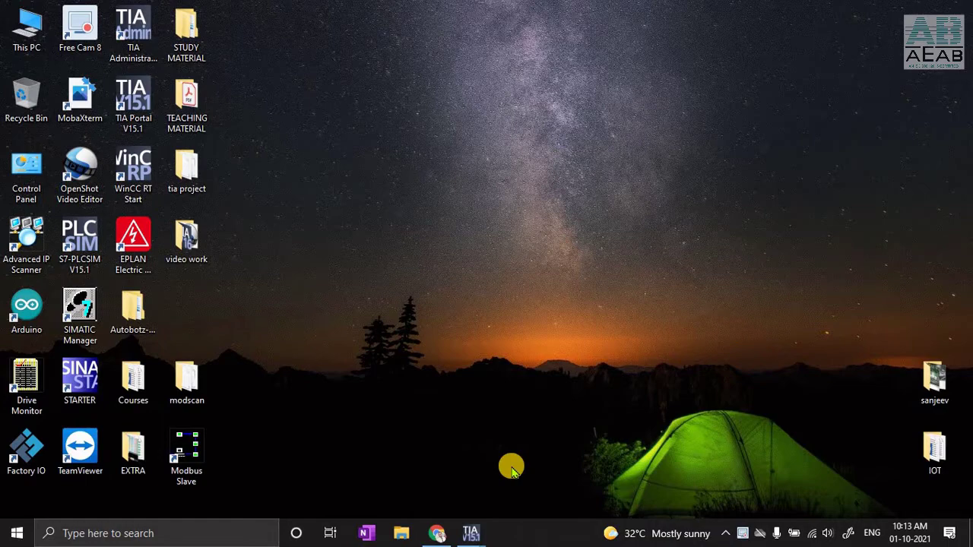
Step: Launch Modbus Slave and define the slave with ID 1 and function 03 Holding Register (4x)
click(195, 450)
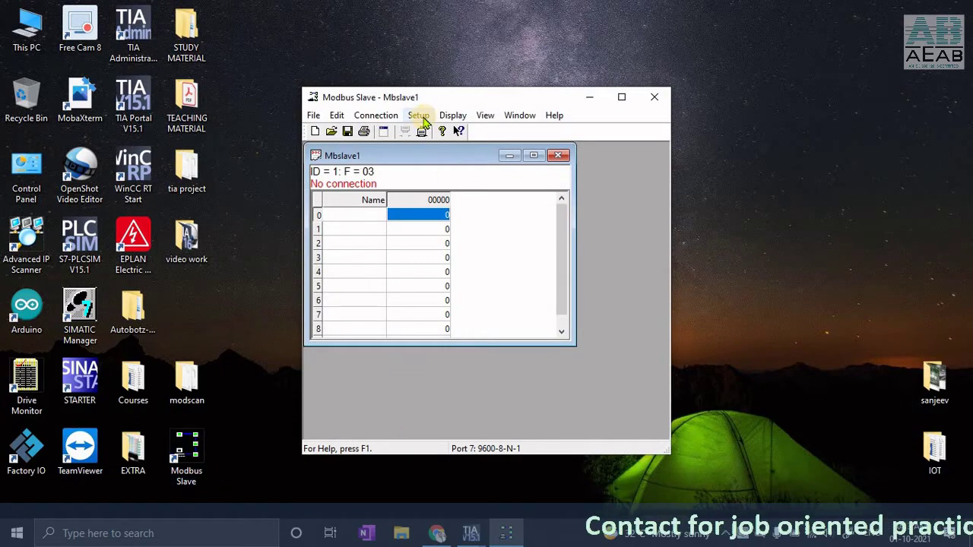
click(419, 116)
click(432, 134)
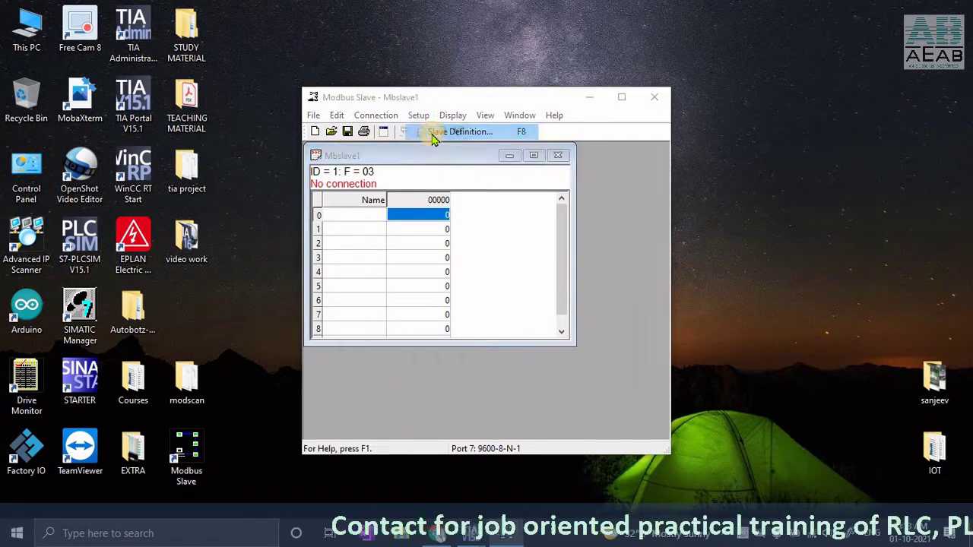
drag(453, 118, 448, 119)
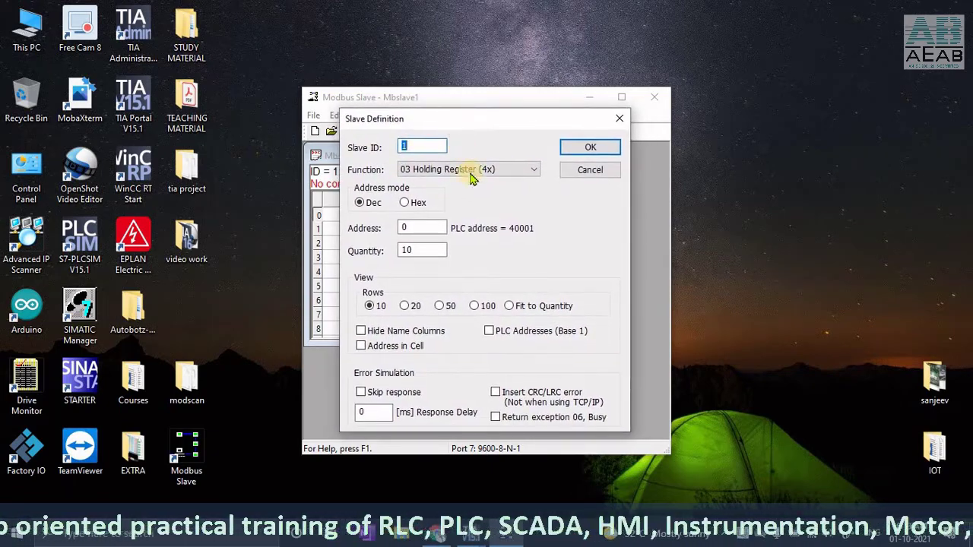
click(429, 146)
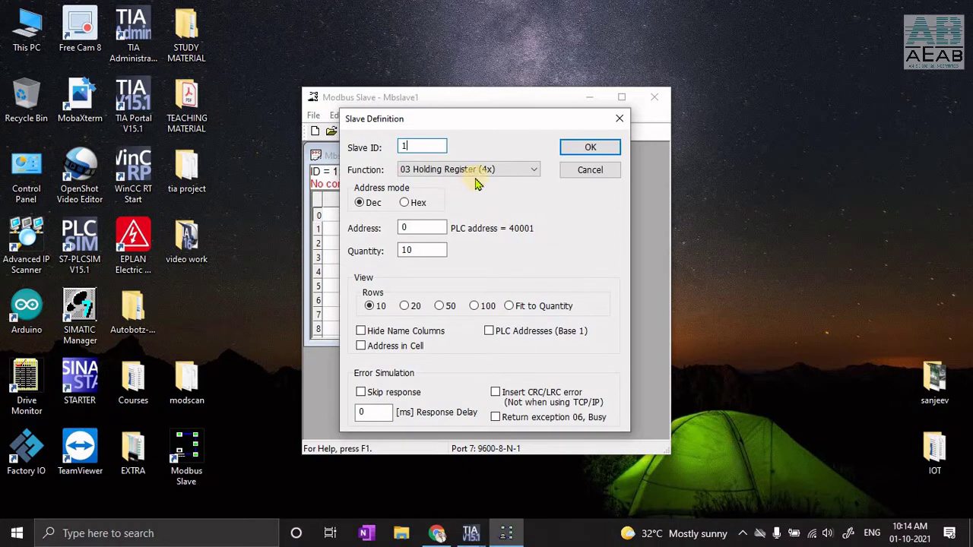
click(530, 170)
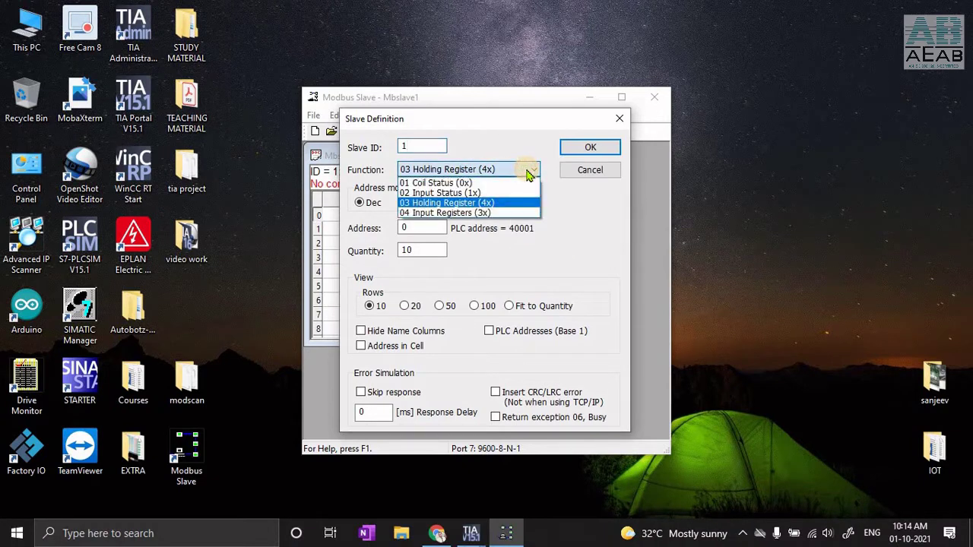
click(480, 203)
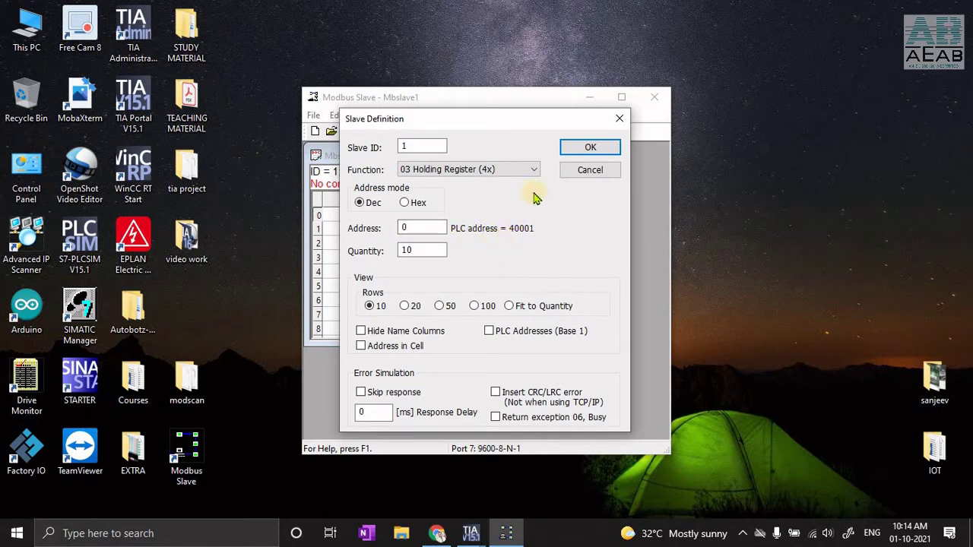
click(589, 148)
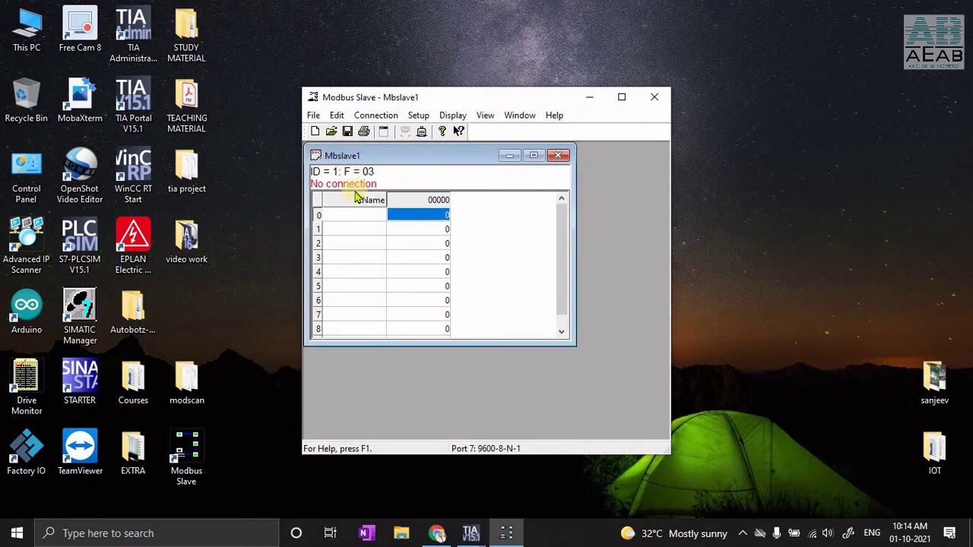
Step: Start a new slave connection and dismiss the registration notices to continue in evaluation mode
click(376, 117)
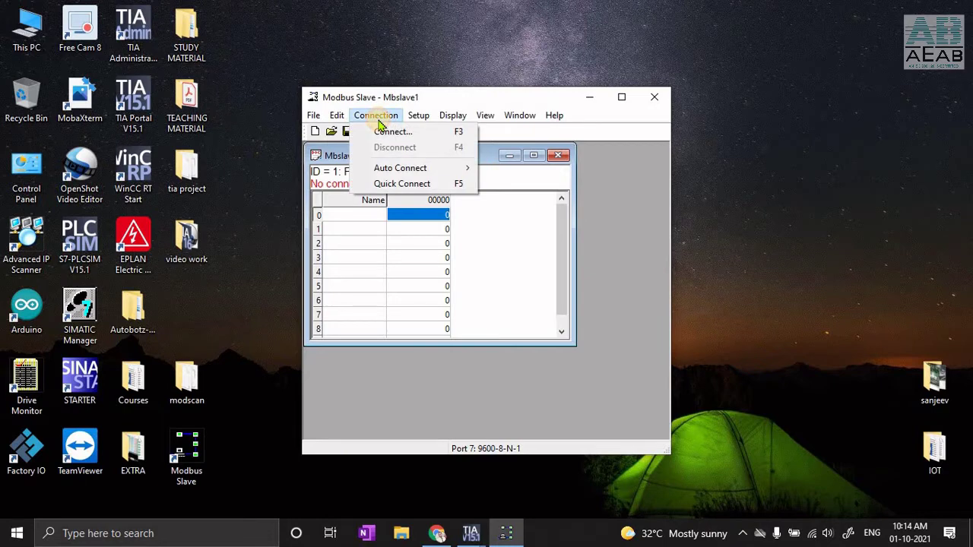
click(387, 139)
click(480, 313)
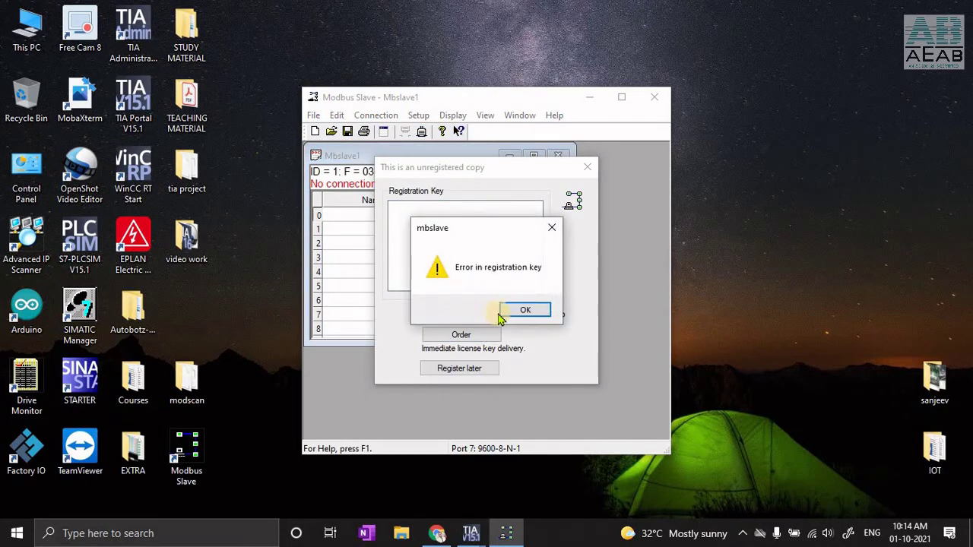
click(503, 313)
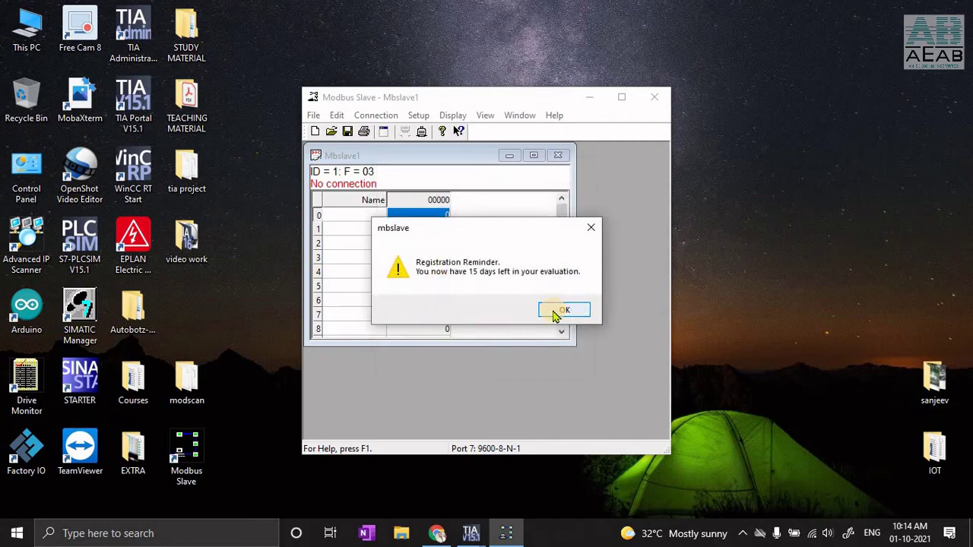
click(558, 310)
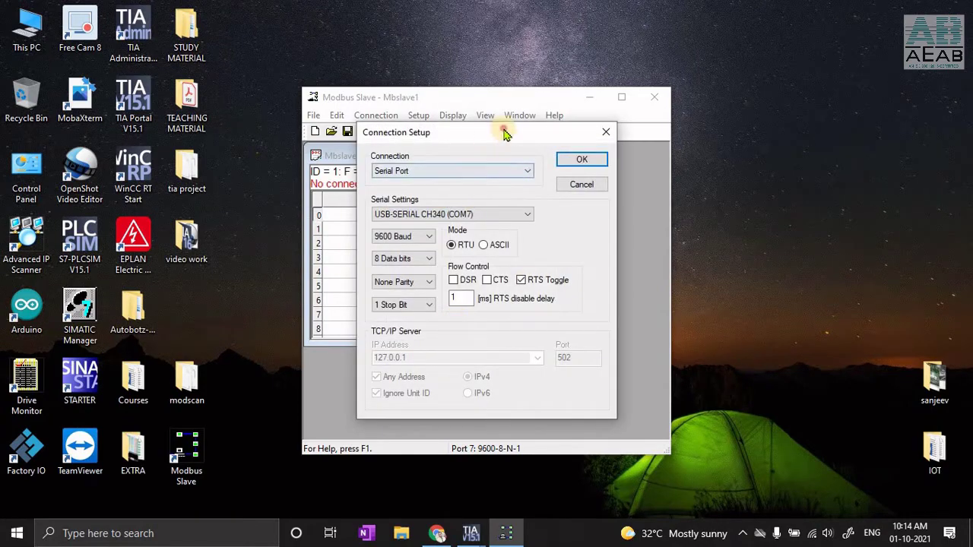
Step: Connect the slave through serial port USB-SERIAL CH340 (COM7) with parity set to None
drag(497, 134, 488, 120)
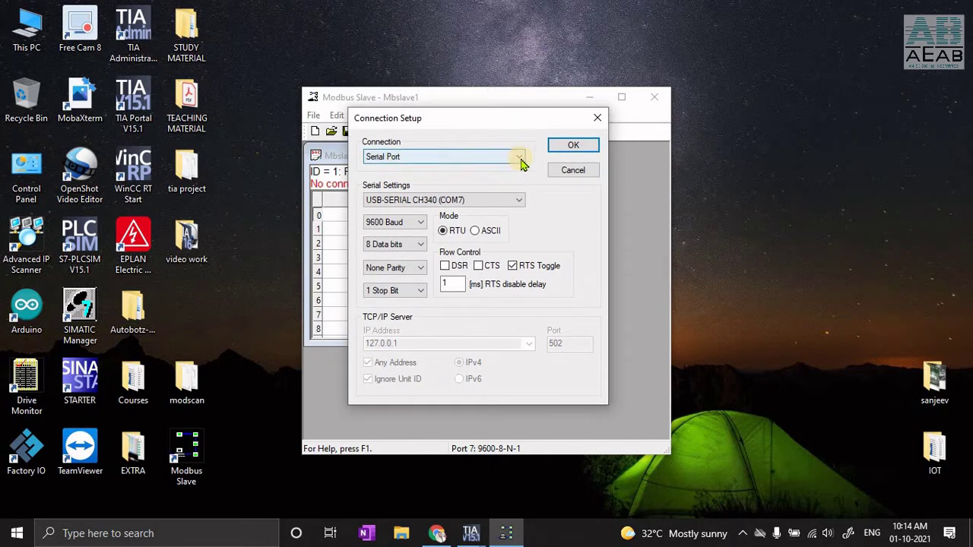
click(520, 202)
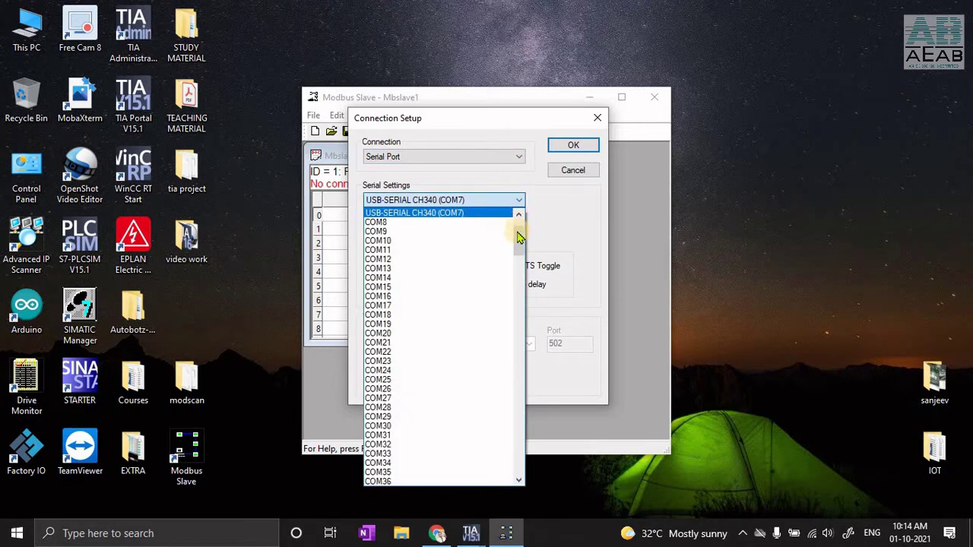
scroll(520, 232, up, 2)
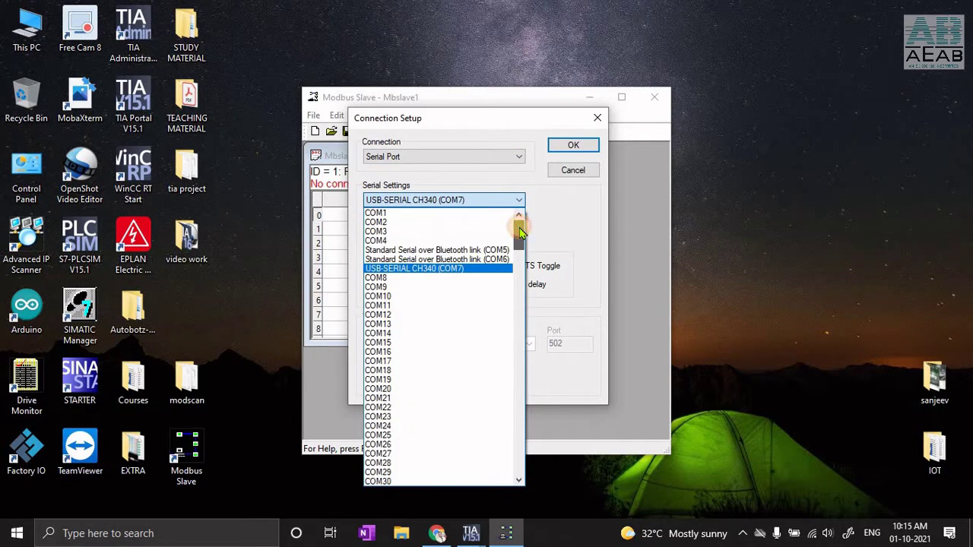
click(430, 272)
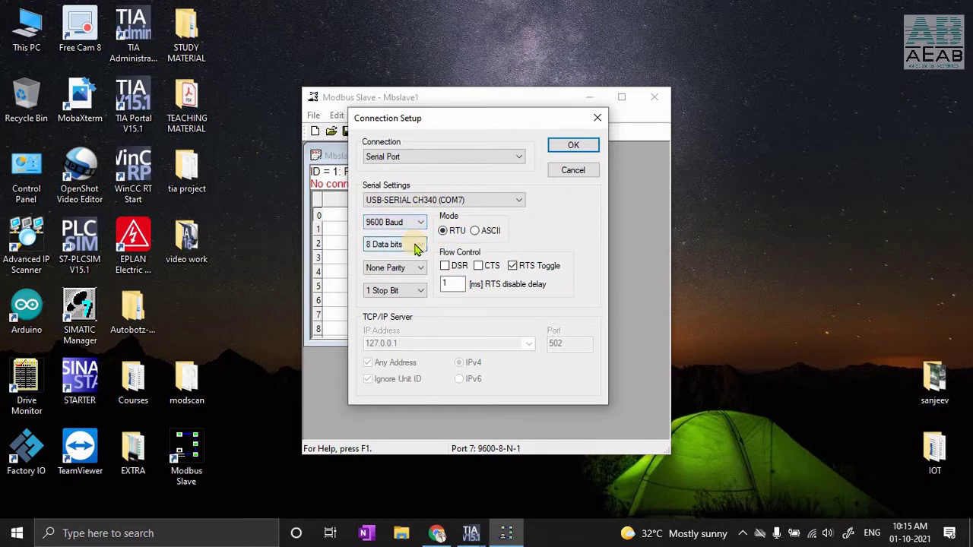
click(420, 272)
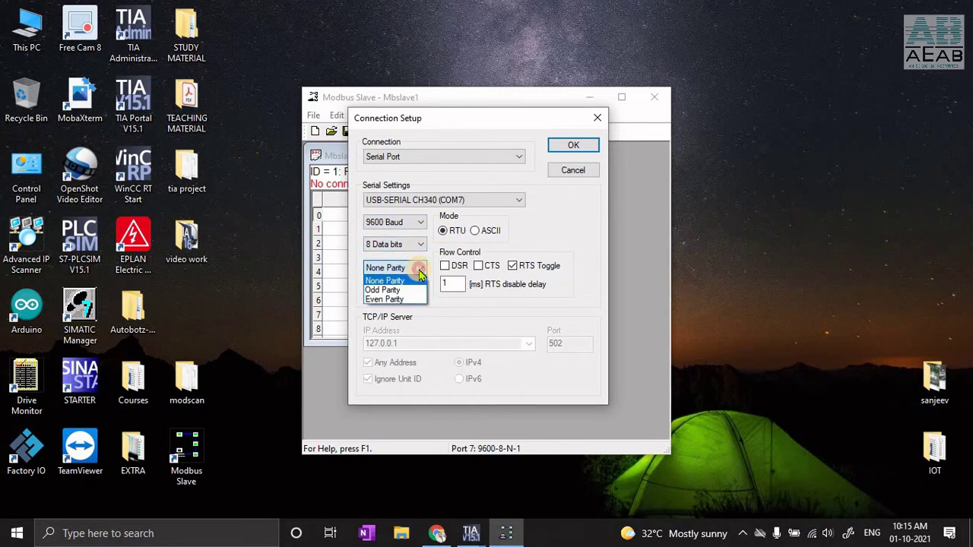
click(418, 281)
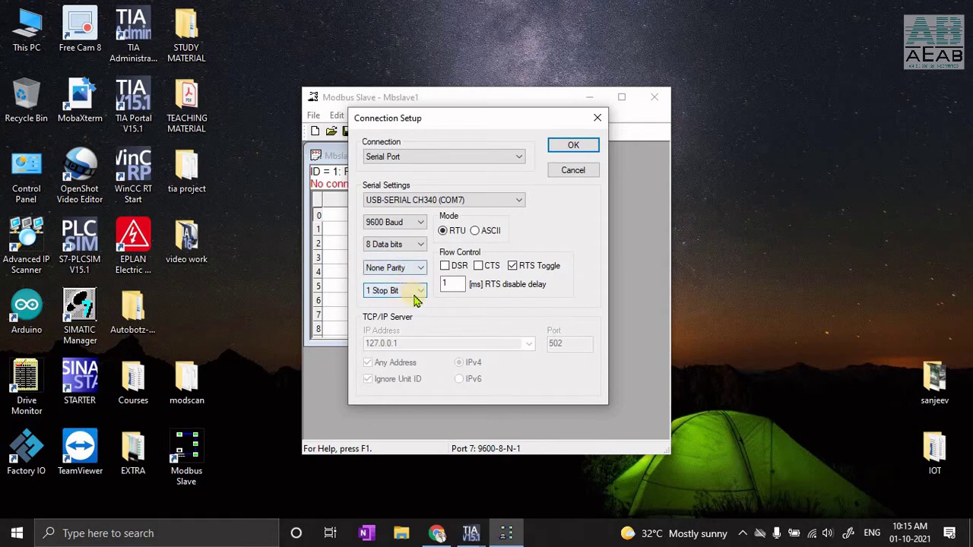
click(573, 148)
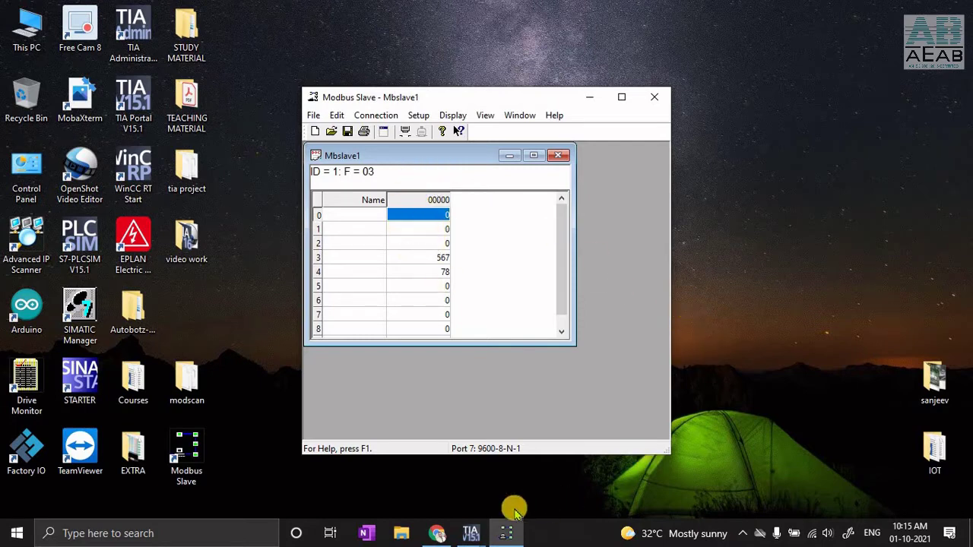
Step: Switch to TIA Portal and review the MB_MASTER and MB_COMM_LOAD blocks in PLC_3's Main [OB1]
click(472, 535)
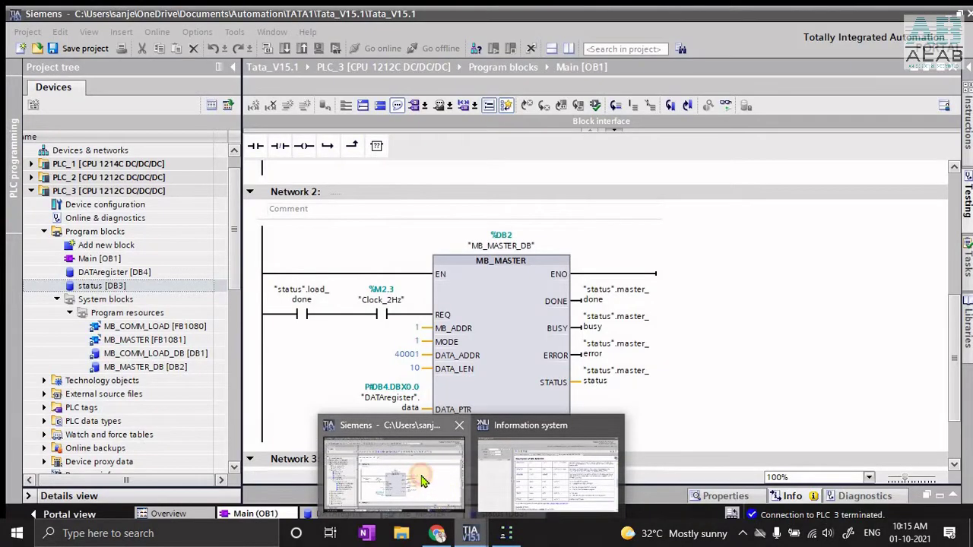
click(422, 483)
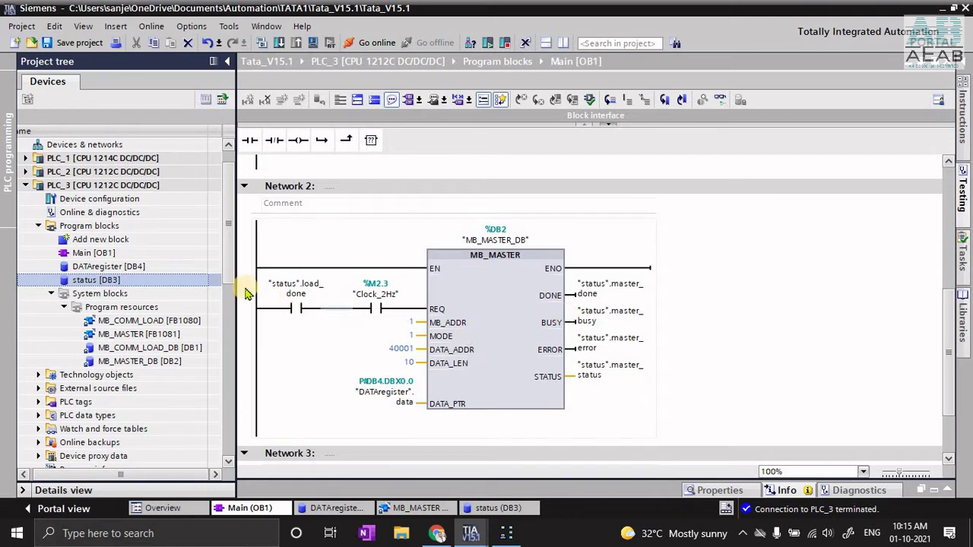
scroll(232, 260, down, 2)
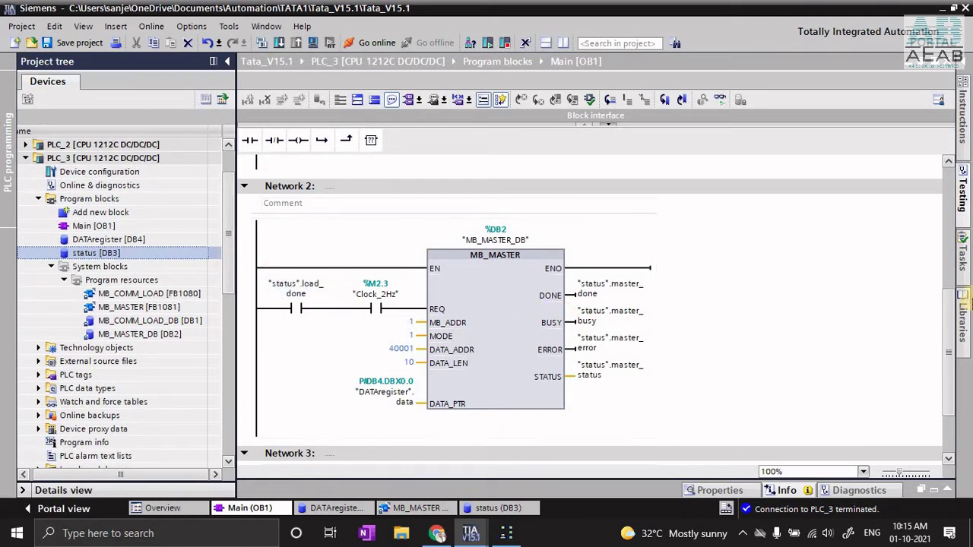
scroll(942, 243, up, 1)
scroll(943, 243, up, 4)
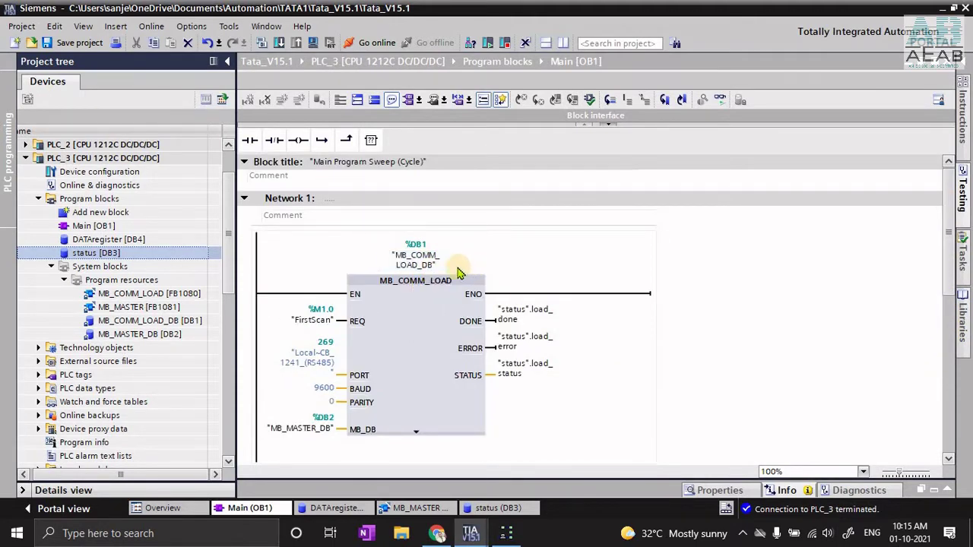
click(392, 303)
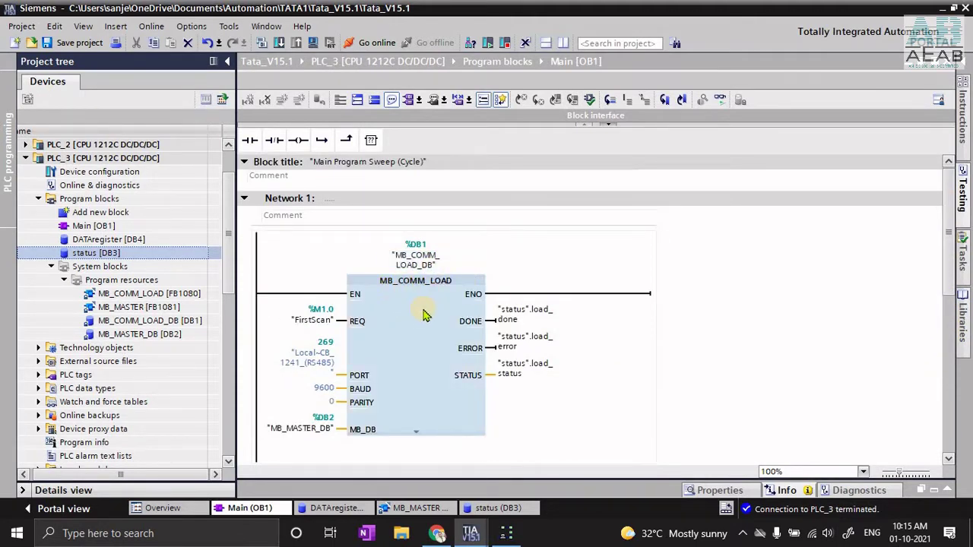
Step: Locate the MB_COMM_LOAD and MB_MASTER instructions in the MODBUS group of the communication processor instructions
click(964, 144)
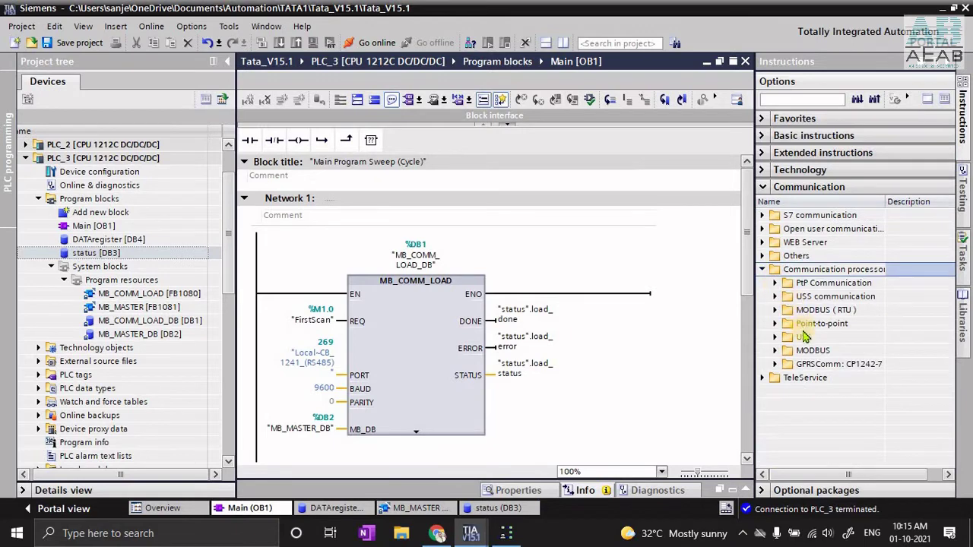
click(782, 352)
click(775, 351)
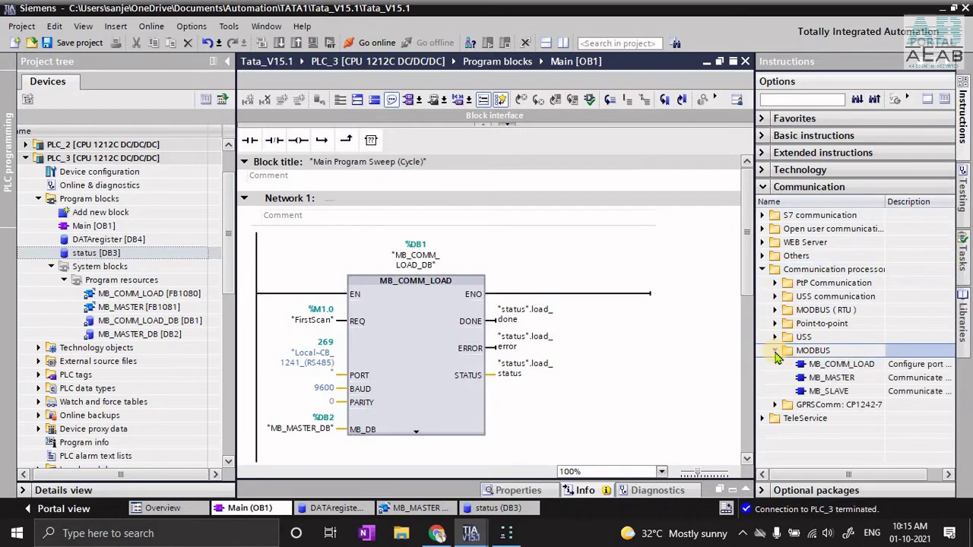
click(815, 368)
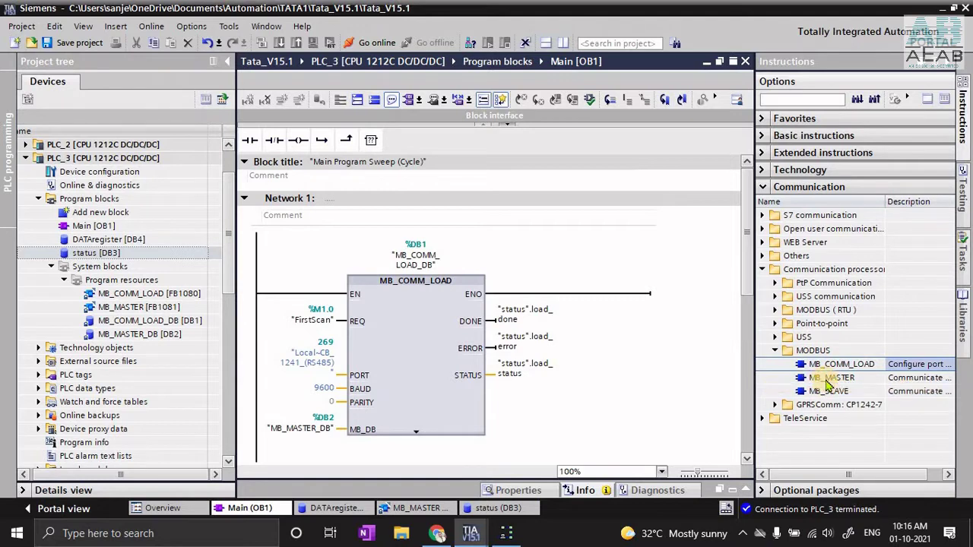
click(825, 378)
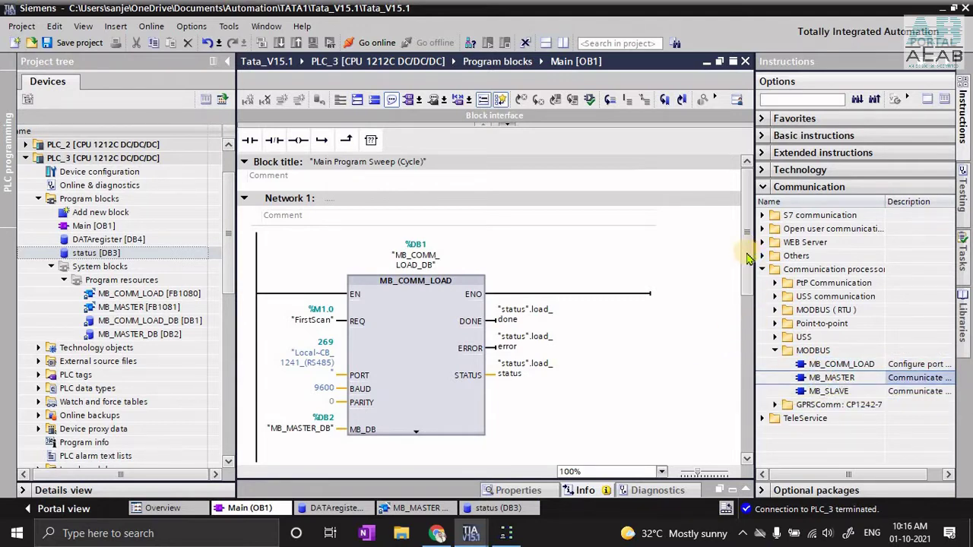
Step: Review the program networks and select the PORT parameter of the MB_COMM_LOAD block in Network 1
scroll(747, 259, down, 5)
scroll(348, 304, up, 4)
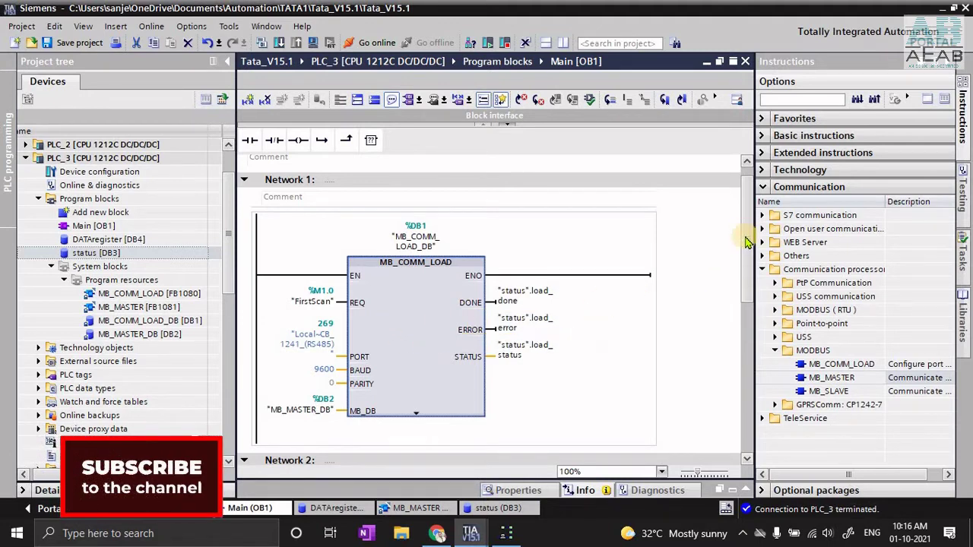
scroll(620, 279, down, 1)
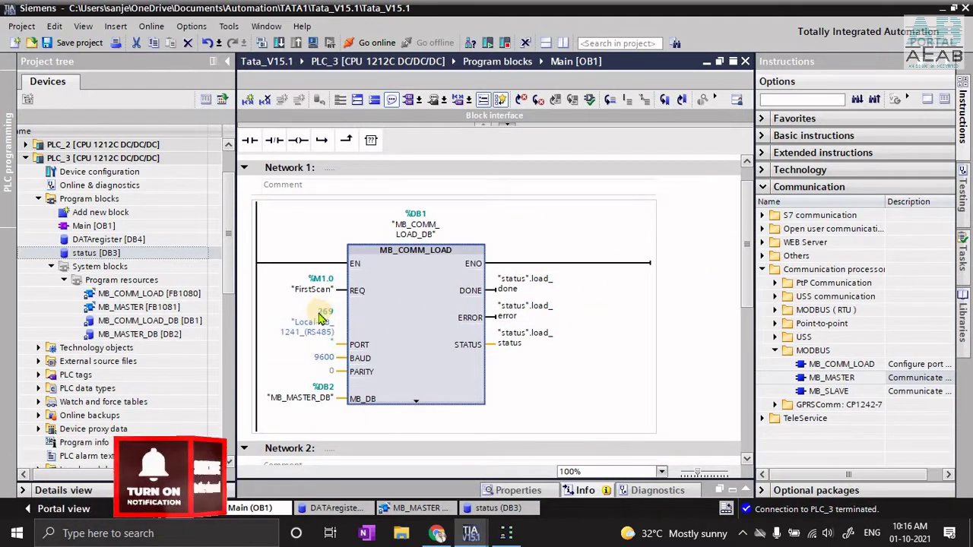
click(304, 337)
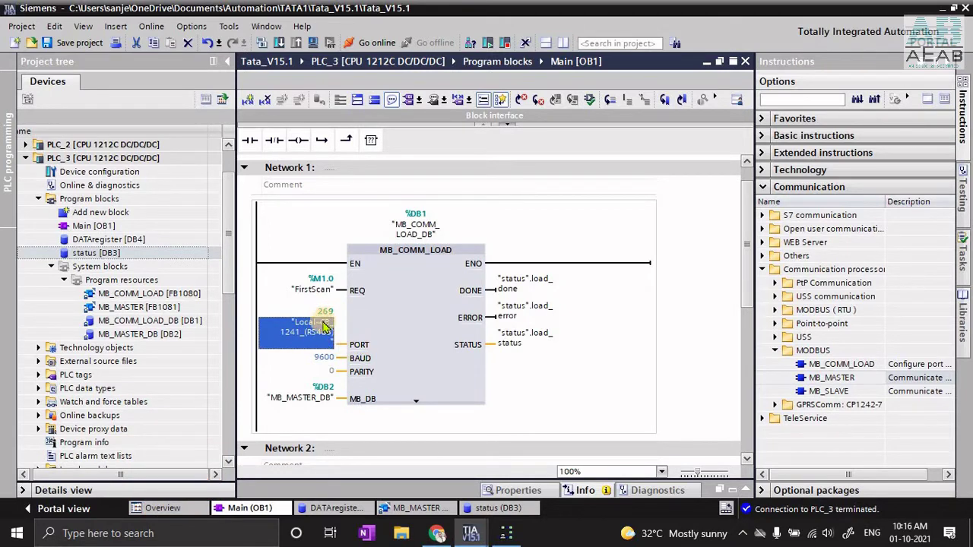
Step: Open PLC_3's device configuration and look up the CB 1241 (RS485) board's hardware identifier among the system constants
click(114, 172)
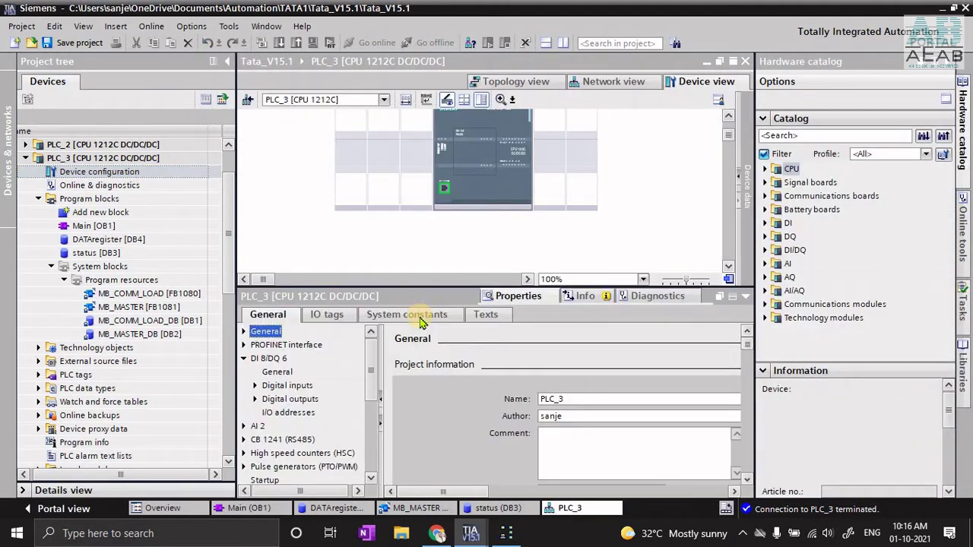
click(413, 314)
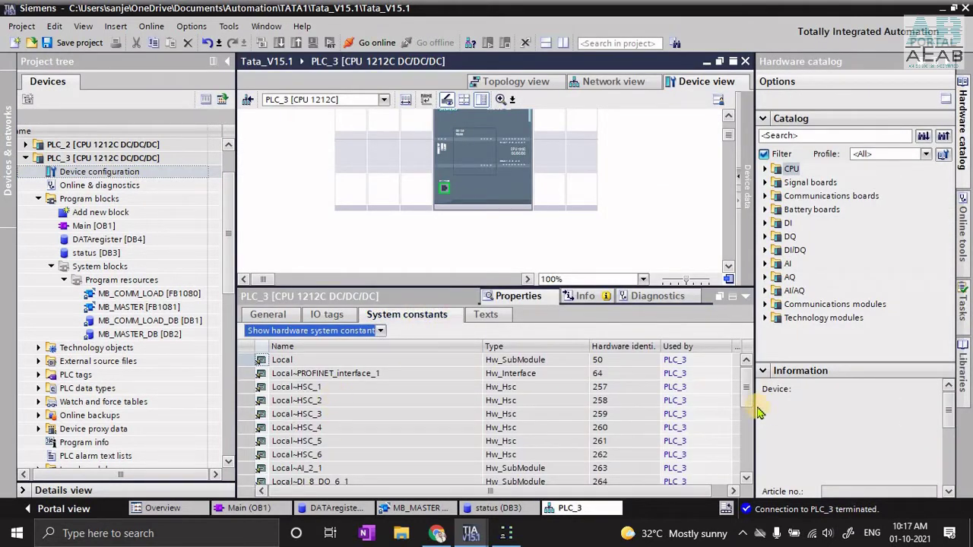
drag(747, 390, 748, 432)
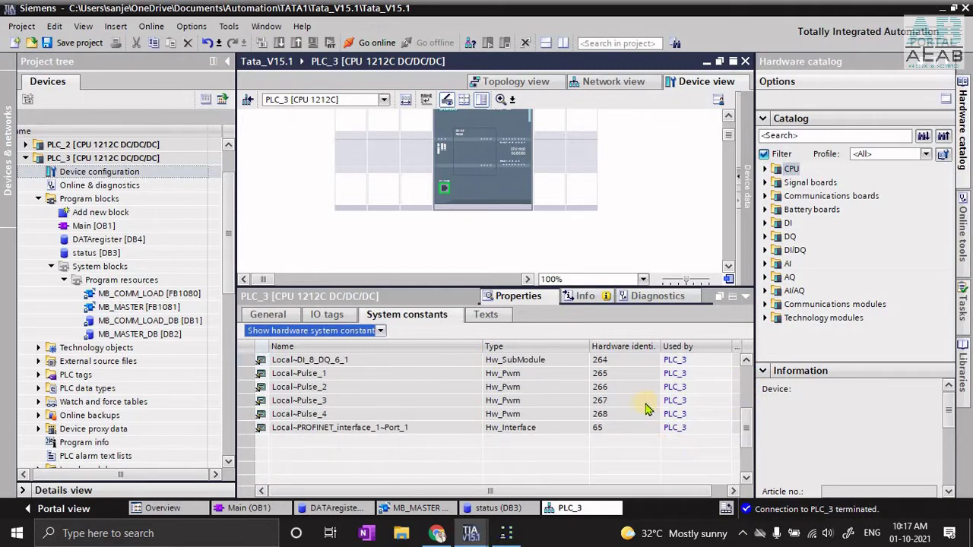
click(475, 157)
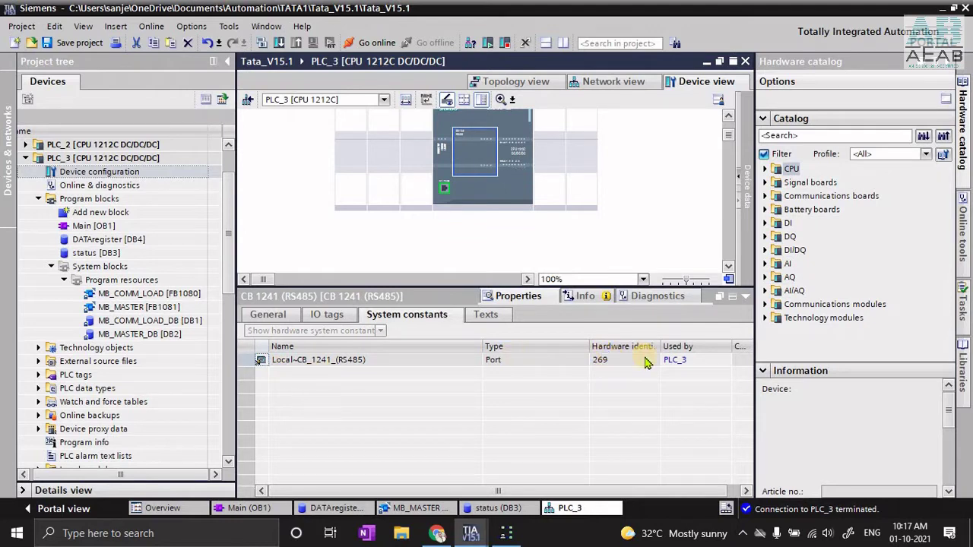
double_click(589, 346)
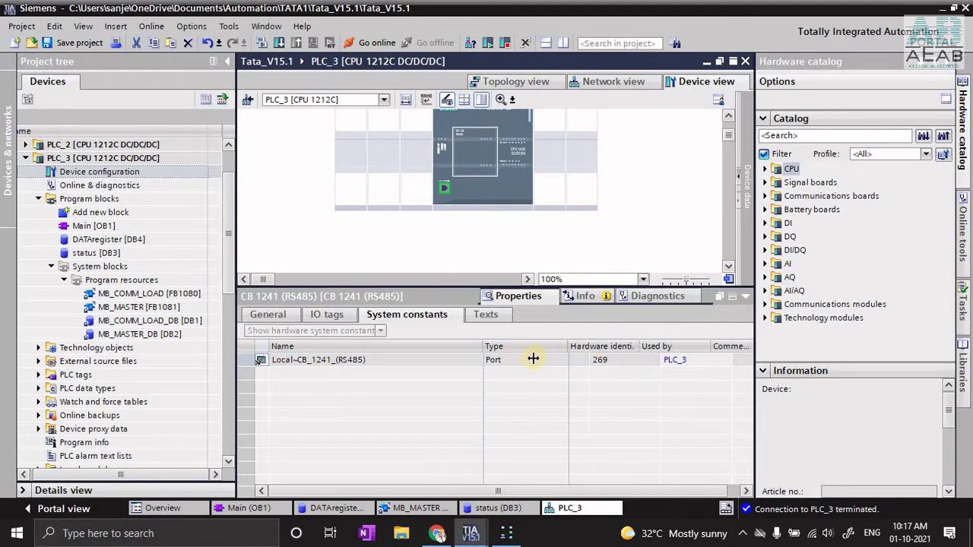
Step: Open the CPU's general properties and examine the system and clock memory bits
click(268, 314)
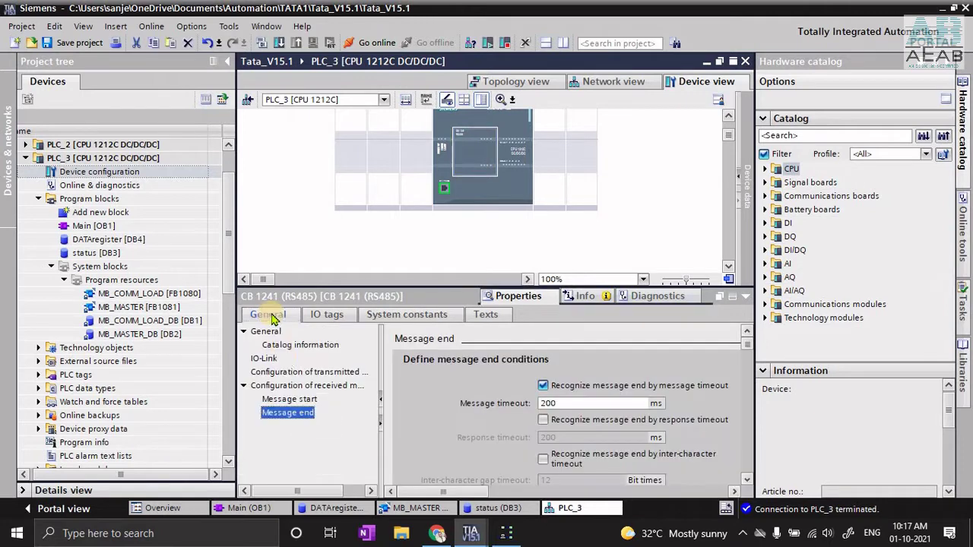
click(465, 190)
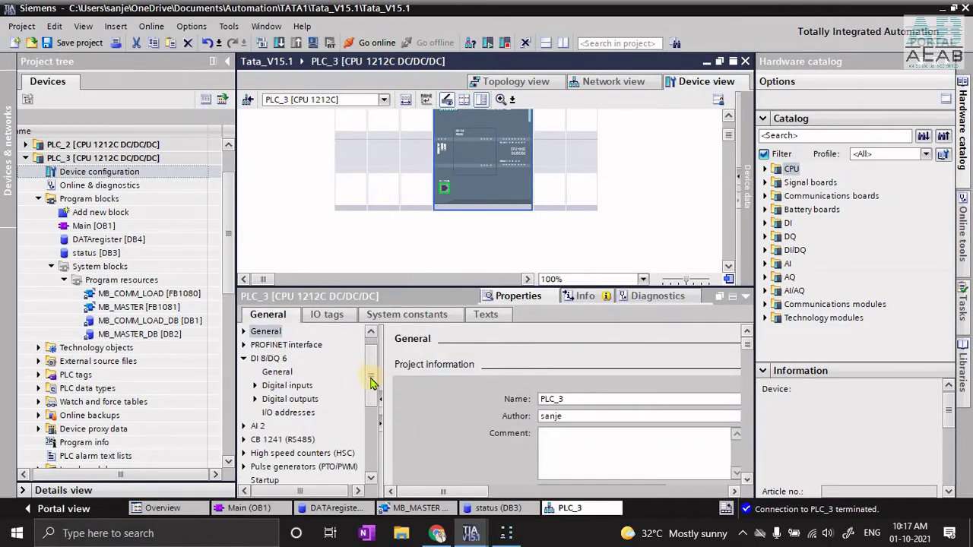
drag(372, 382, 372, 412)
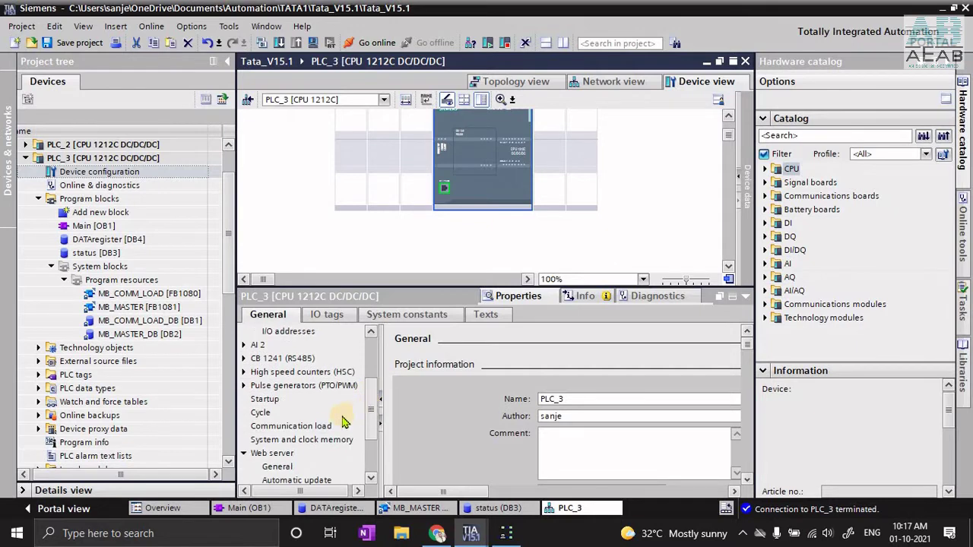
click(312, 441)
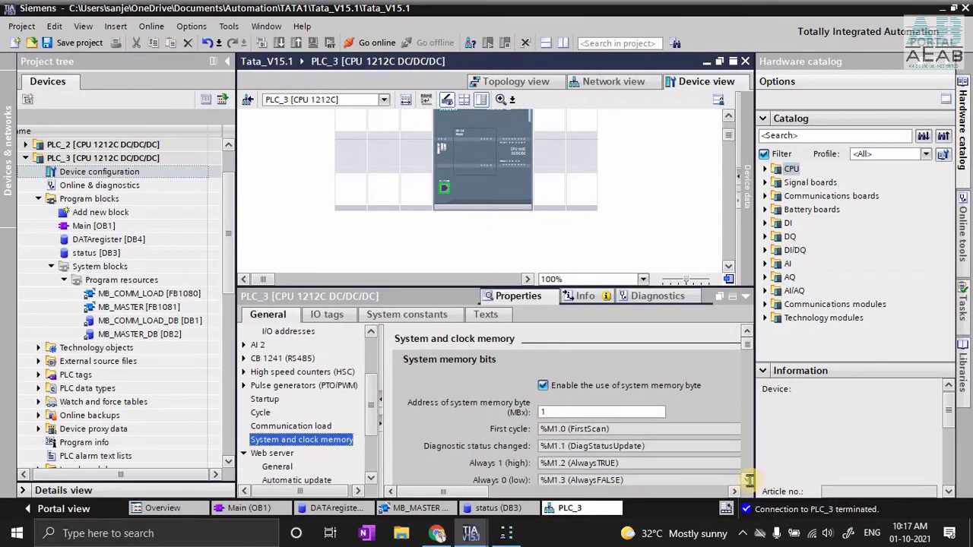
scroll(748, 484, down, 5)
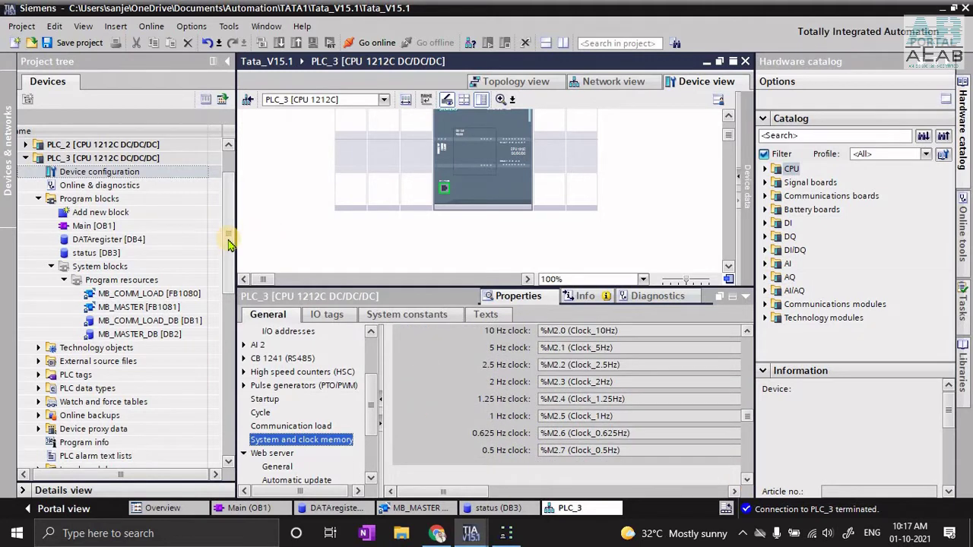
Step: Open the DATAregister [DB4] and status [DB3] data blocks of PLC_3 and review their tags
scroll(228, 244, up, 1)
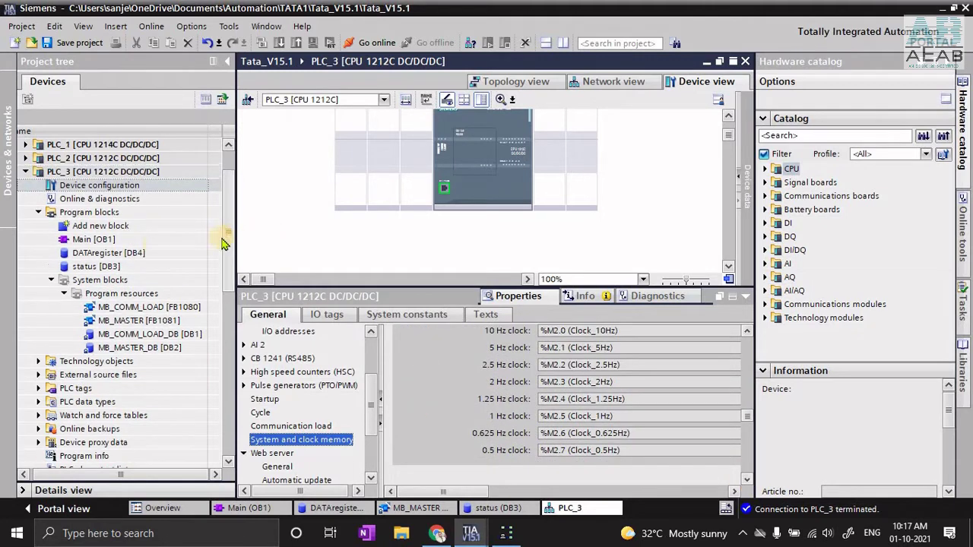
double_click(89, 255)
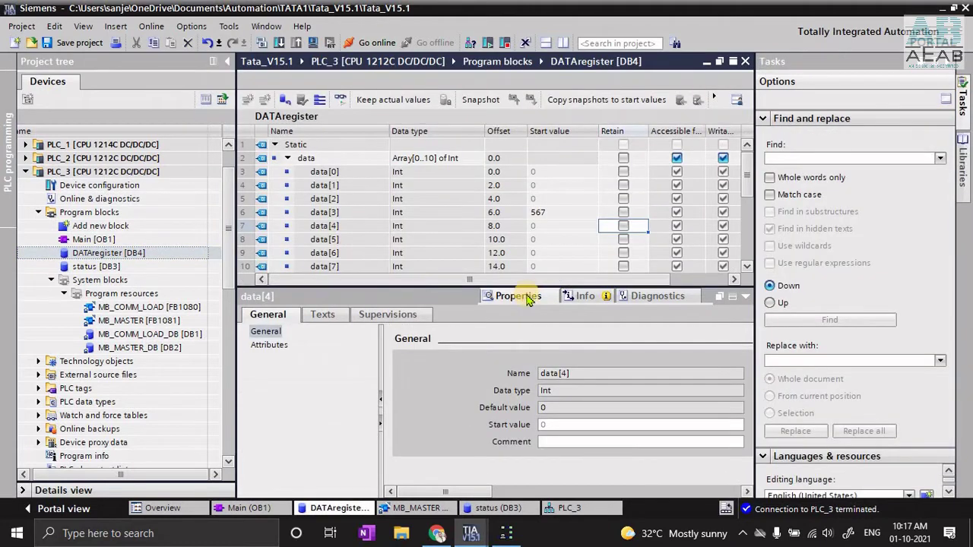
drag(527, 287, 525, 353)
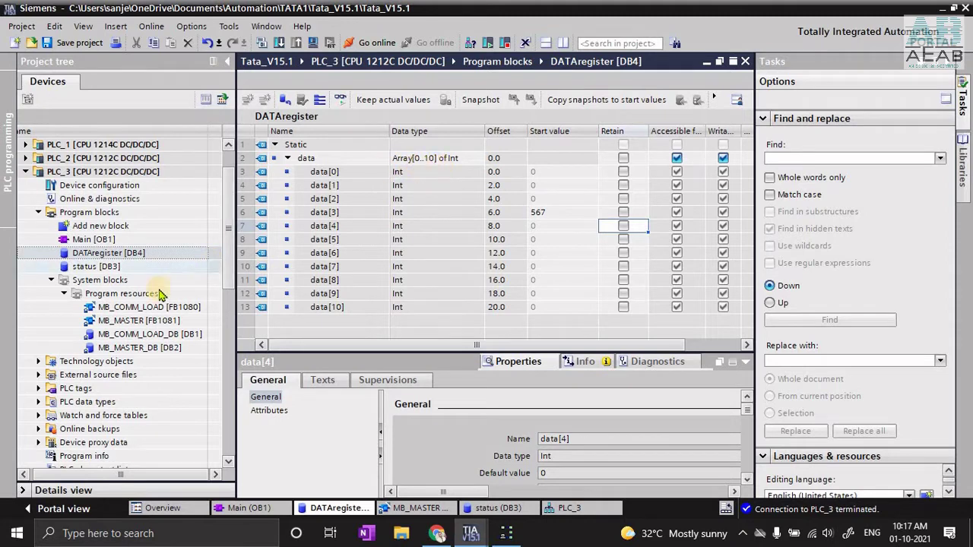
double_click(107, 268)
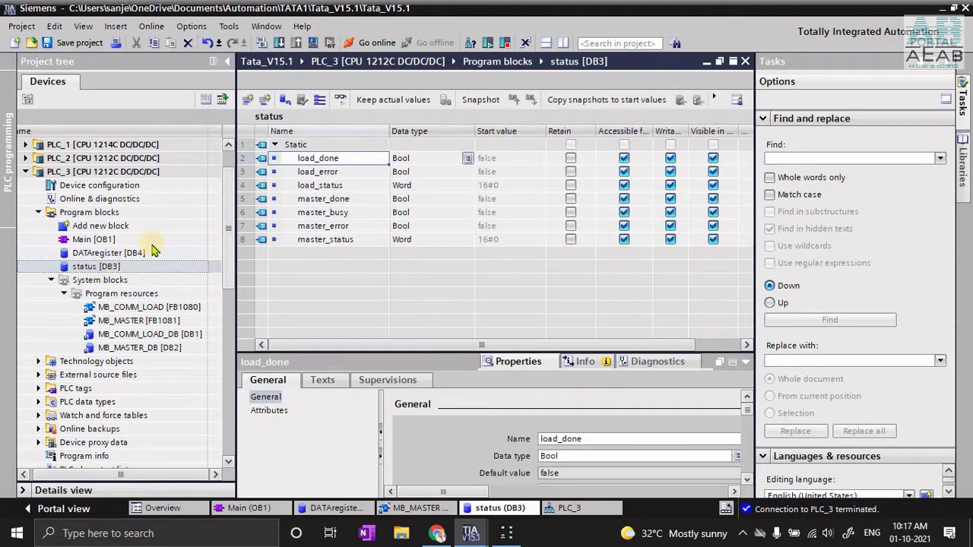
Step: Reopen Main [OB1] and review the status tags on the MB_COMM_LOAD and MB_MASTER outputs, collapsing the inspector window for more room
double_click(94, 240)
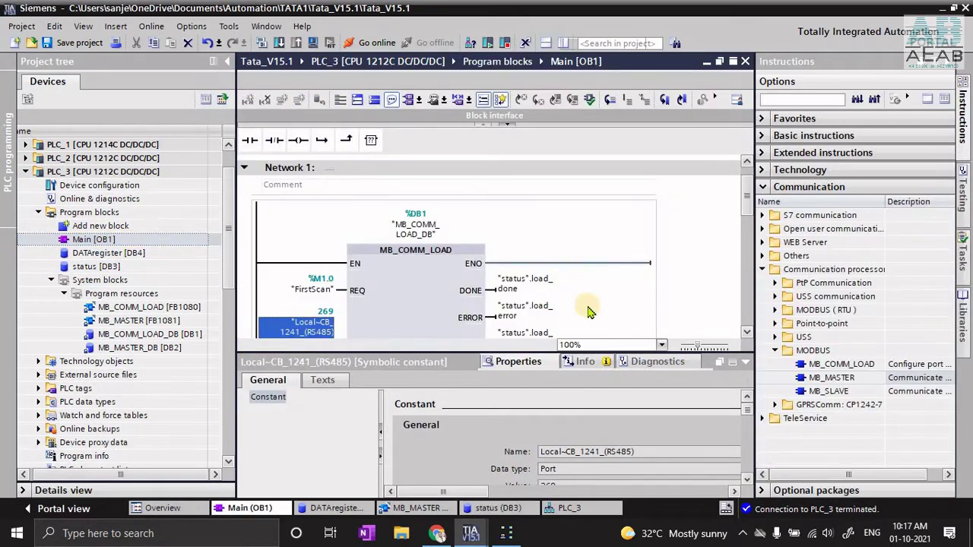
scroll(608, 228, down, 3)
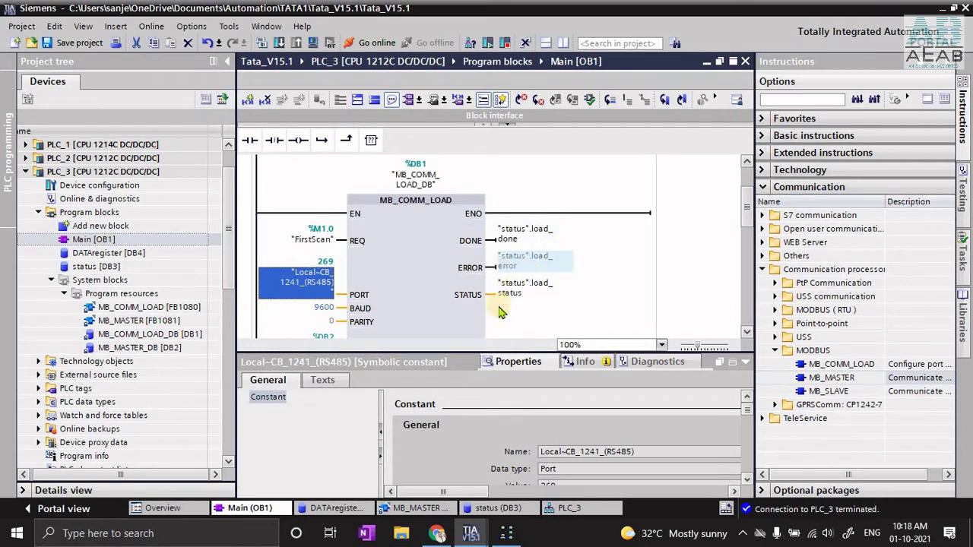
scroll(753, 243, down, 10)
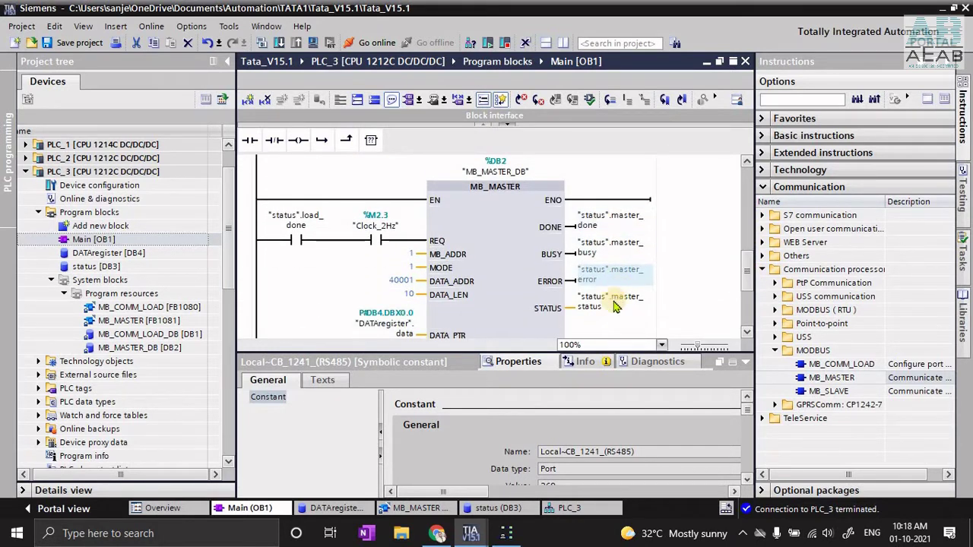
scroll(749, 283, up, 2)
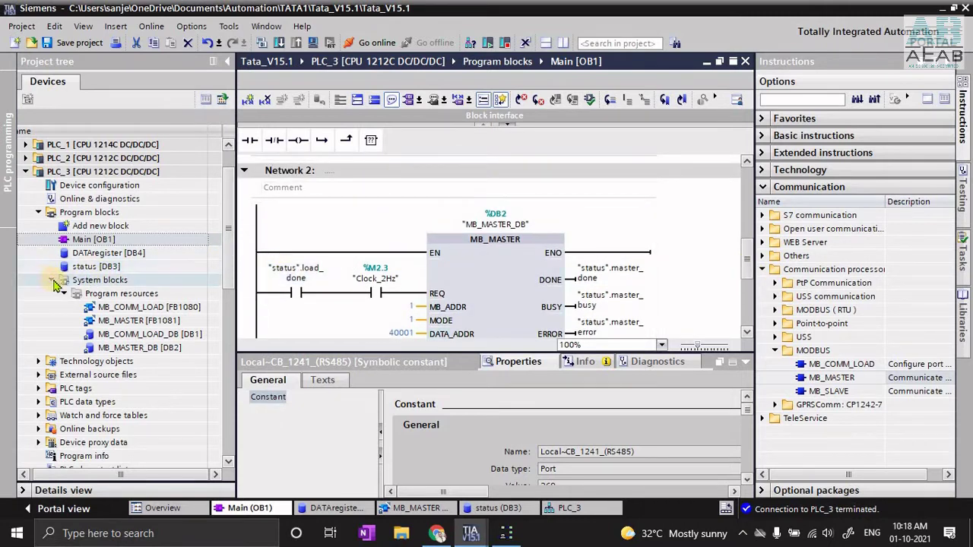
click(745, 362)
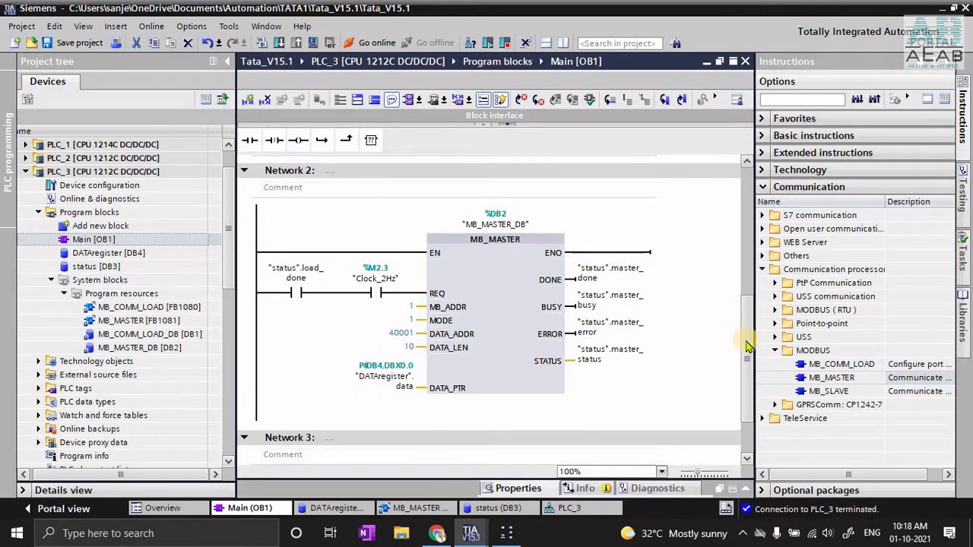
scroll(748, 289, up, 6)
scroll(749, 251, up, 1)
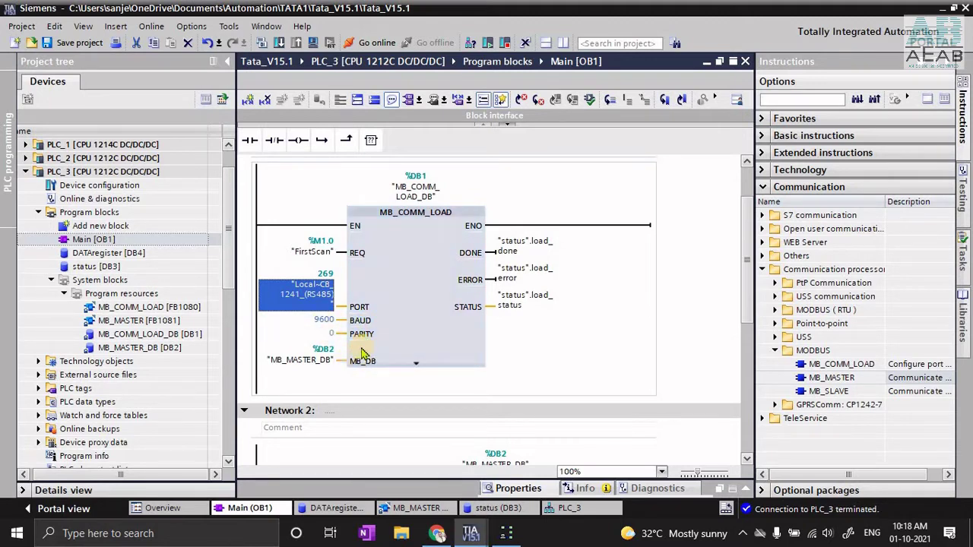
Step: Open the help for the MB_COMM_LOAD block and read the REQ, PORT, BAUD and PARITY parameter descriptions
click(410, 340)
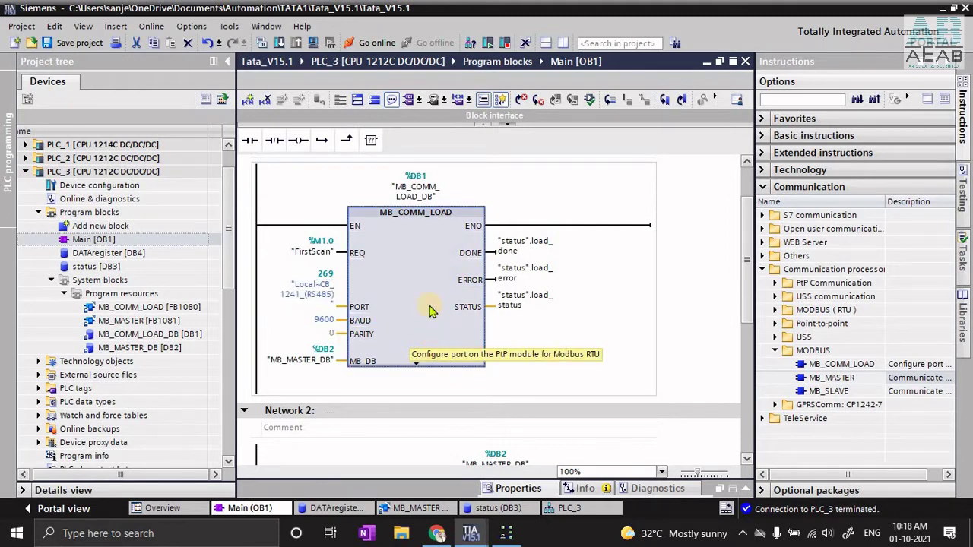
click(471, 532)
click(431, 320)
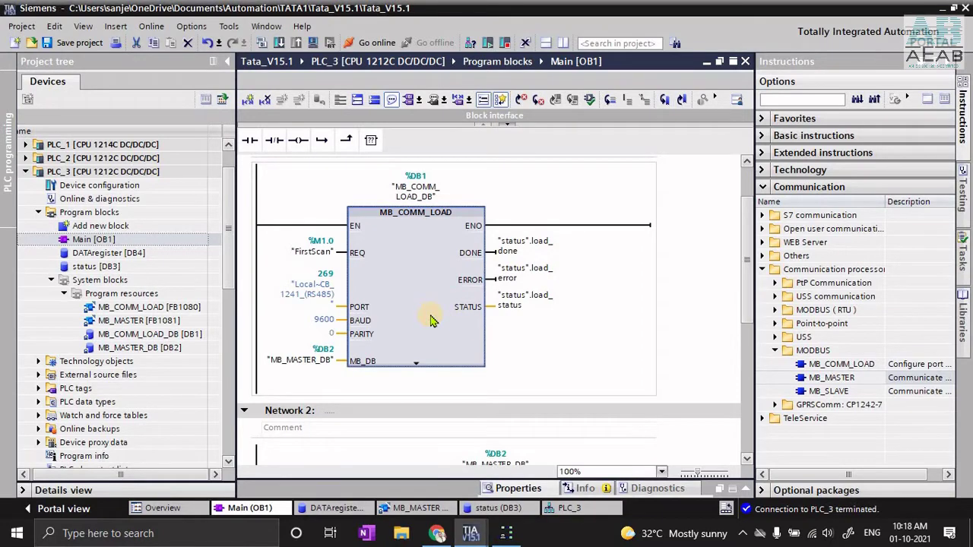
key(F1)
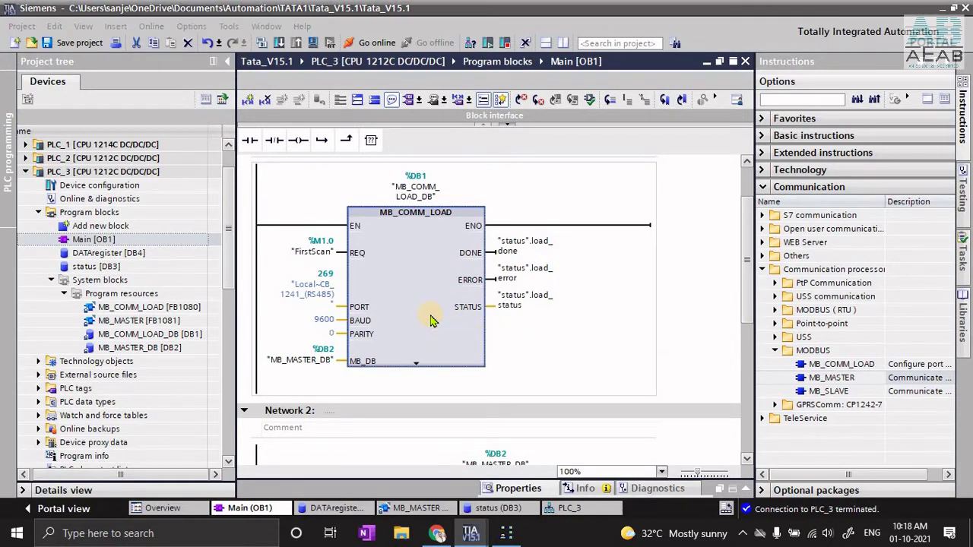
scroll(397, 262, up, 10)
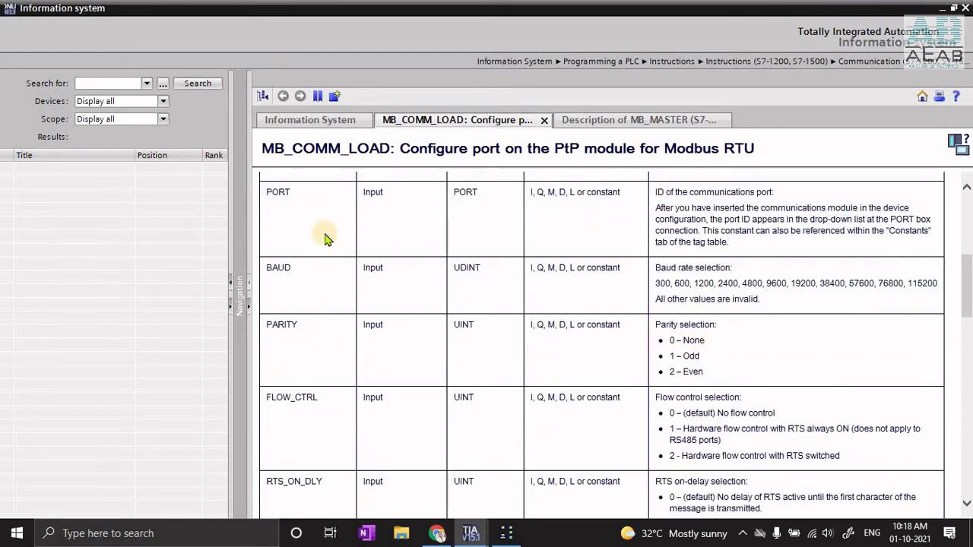
scroll(347, 280, up, 1)
scroll(342, 304, up, 5)
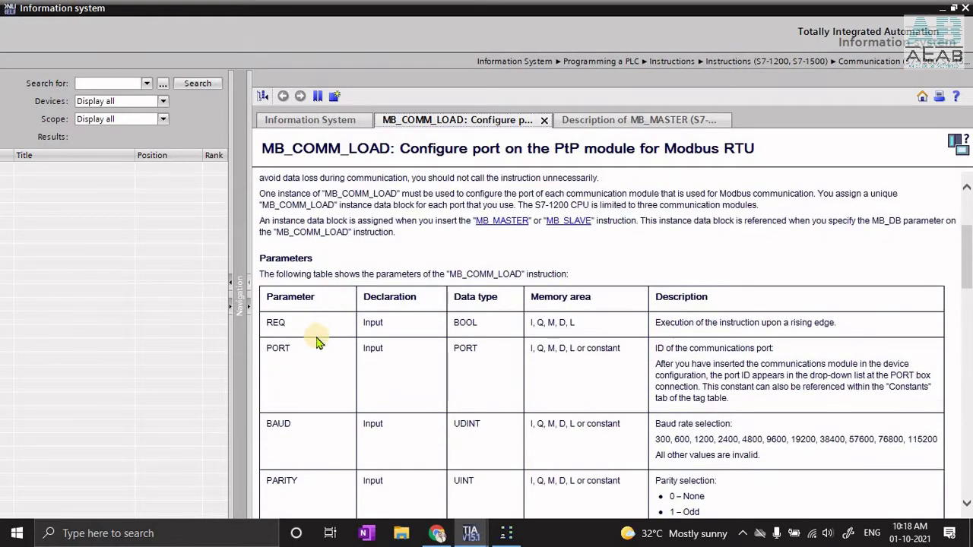
scroll(327, 327, down, 6)
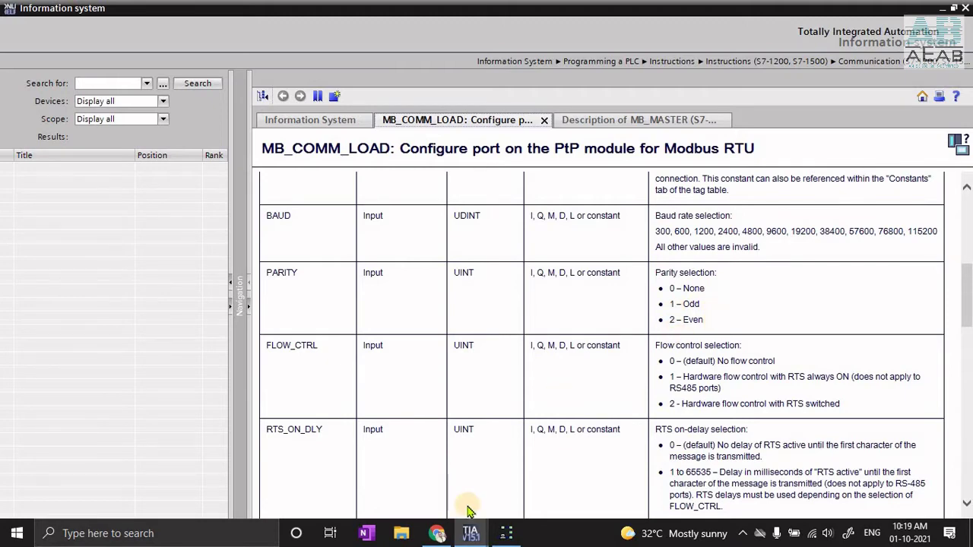
Step: Switch to Modbus Slave and disconnect the simulated slave
click(508, 533)
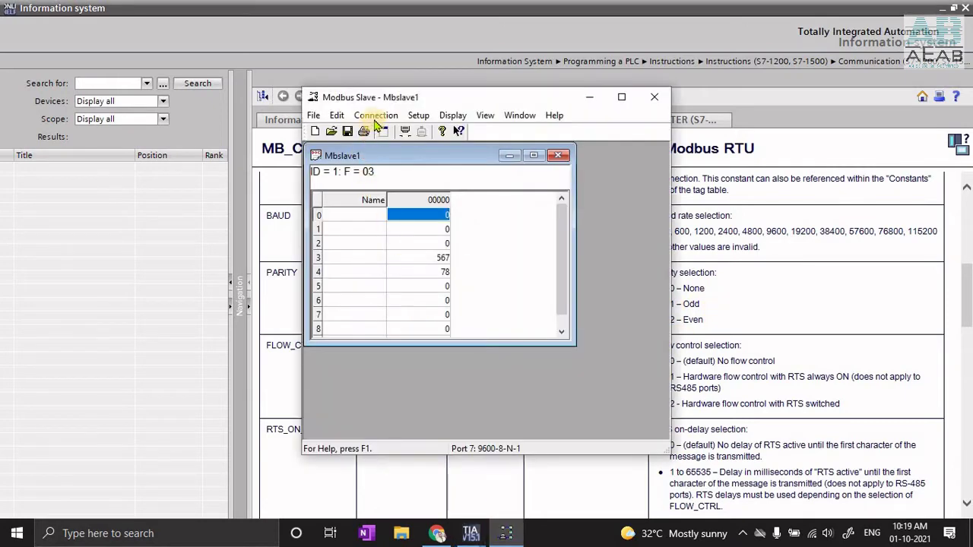
click(370, 120)
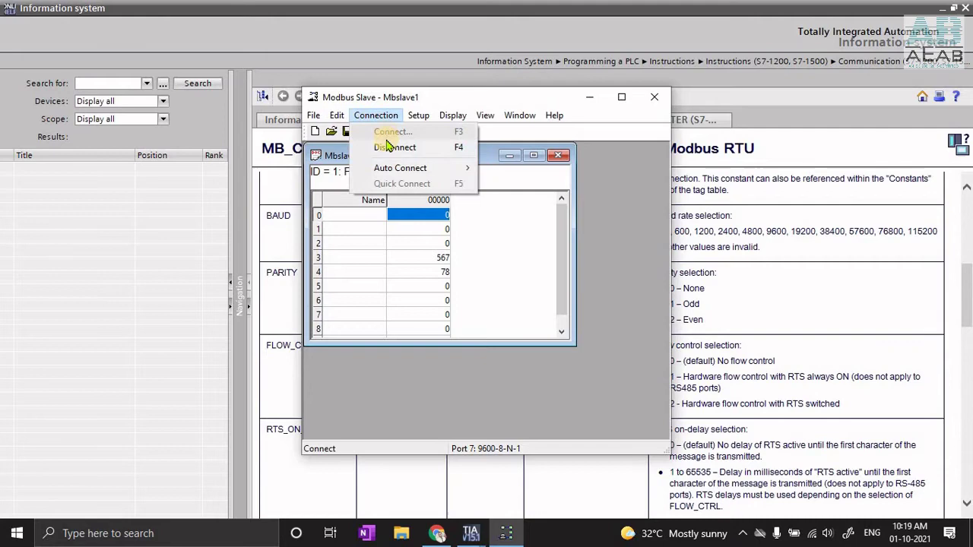
click(426, 119)
click(426, 119)
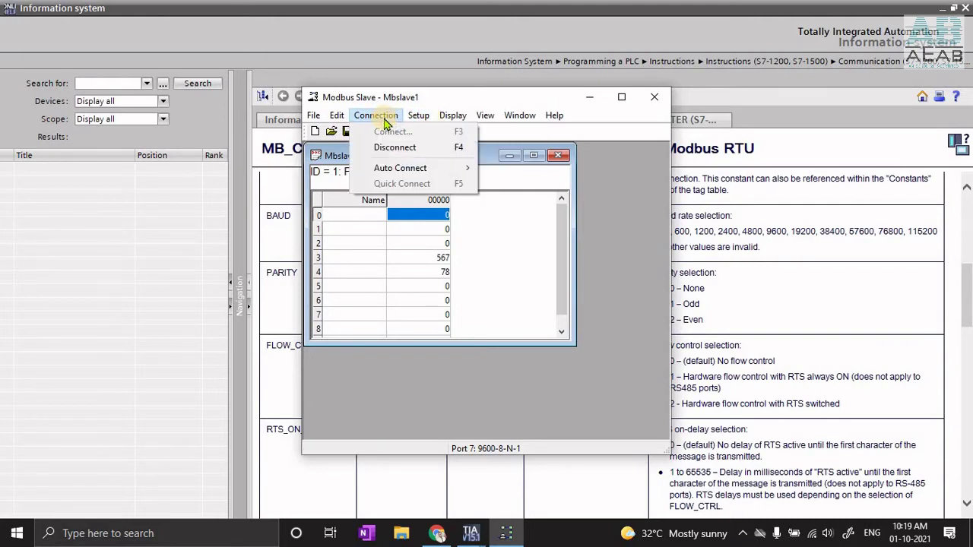
click(380, 146)
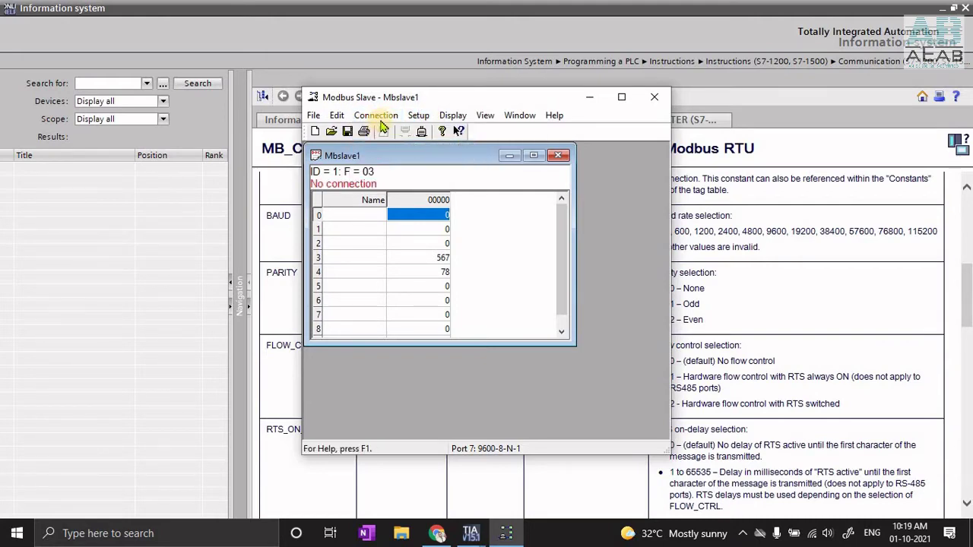
Step: Open the slave's Connection Setup past the registration prompts and check its serial port, baud rate and parity settings
click(375, 115)
click(395, 134)
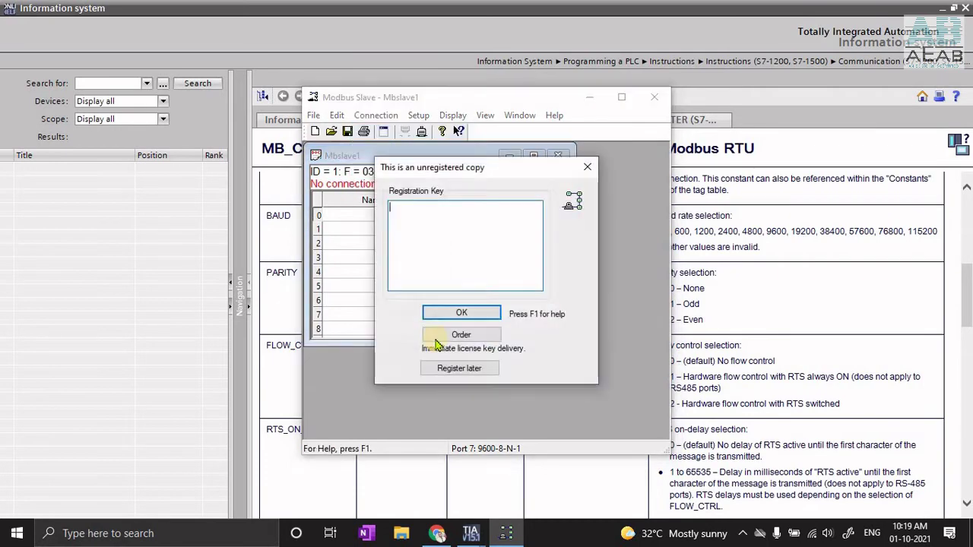
click(430, 311)
click(511, 313)
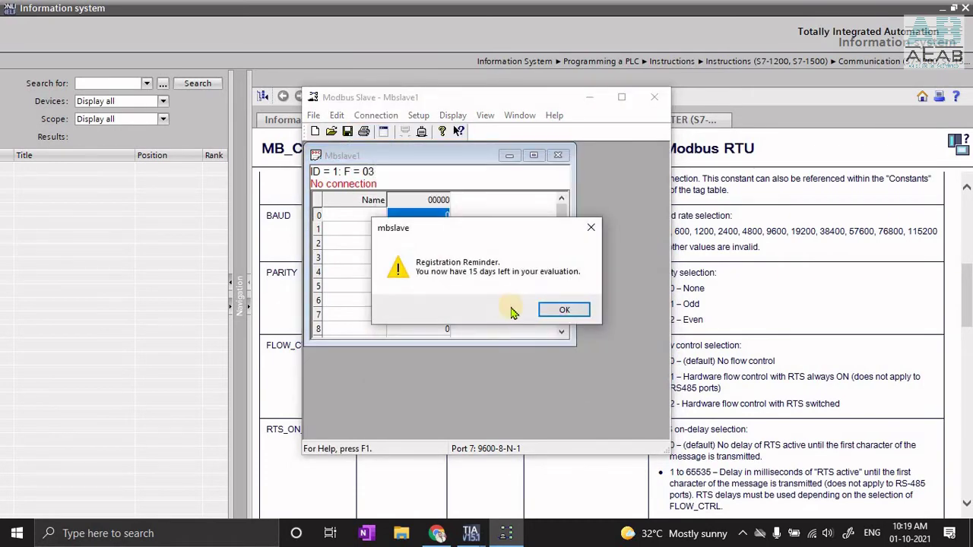
click(548, 310)
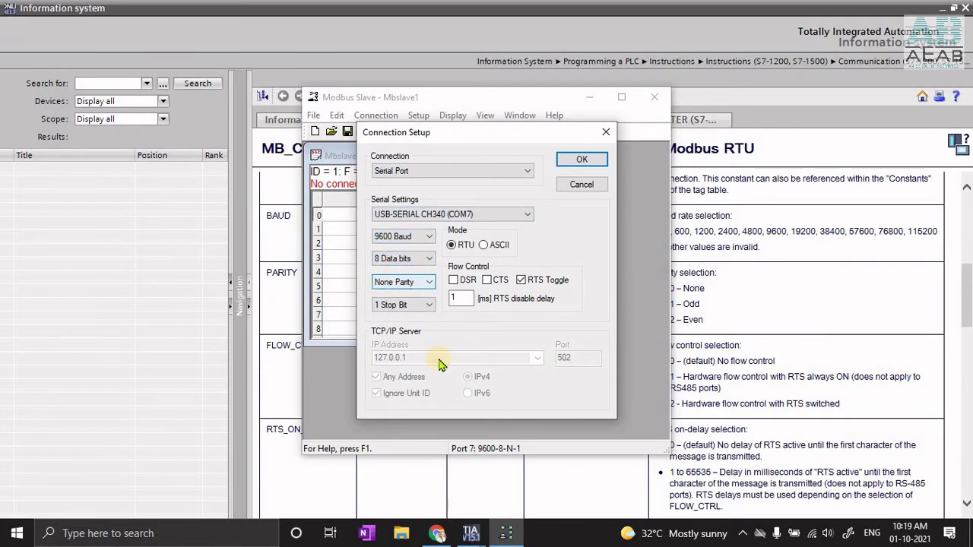
Step: Switch back to TIA Portal's Main [OB1] and compare MB_MASTER's instance data block with the MB_DB parameter of MB_COMM_LOAD, examining MB_MASTER's inputs
mouse_move(505, 525)
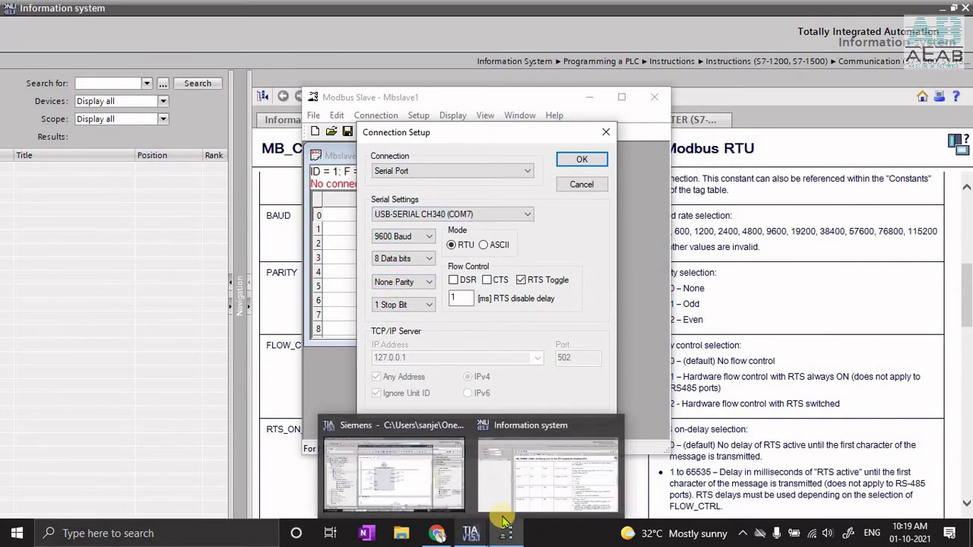
click(422, 488)
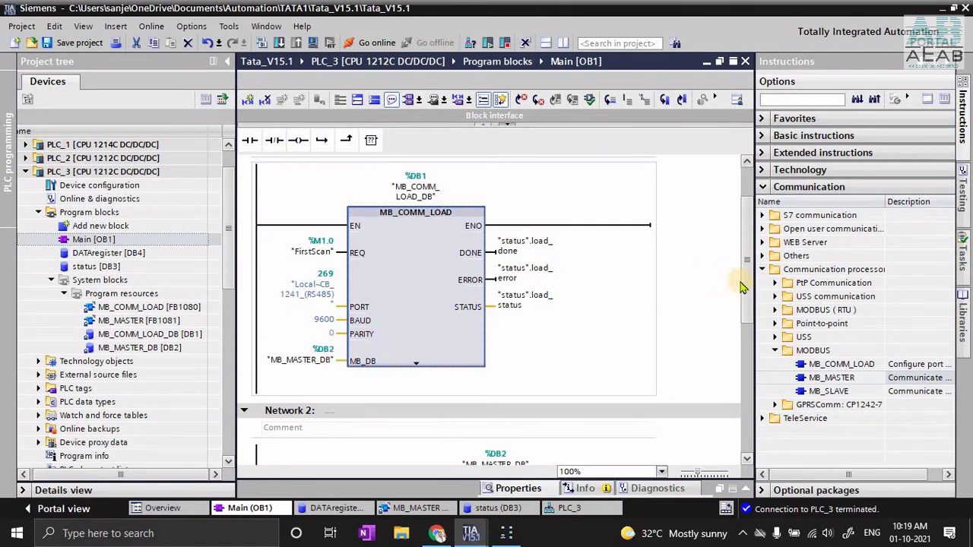
scroll(741, 287, down, 5)
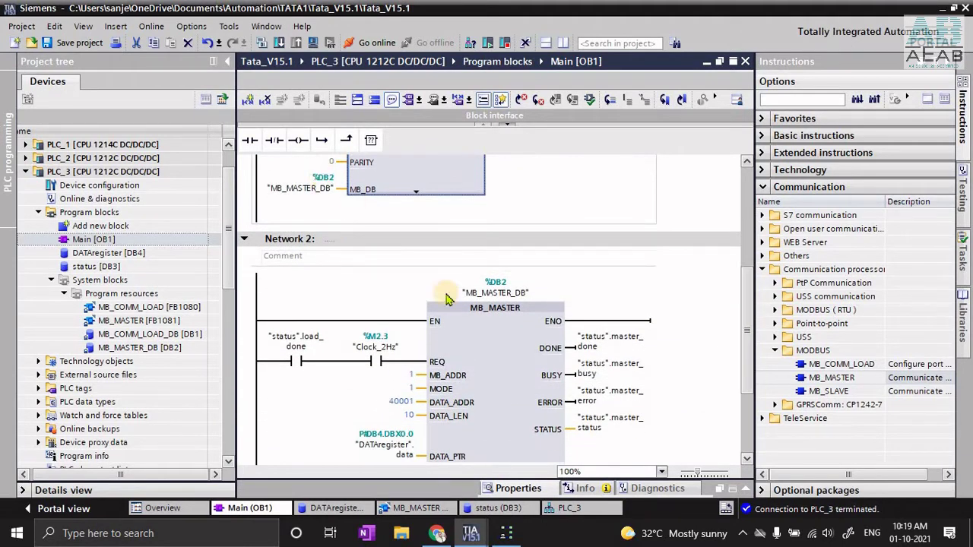
click(479, 312)
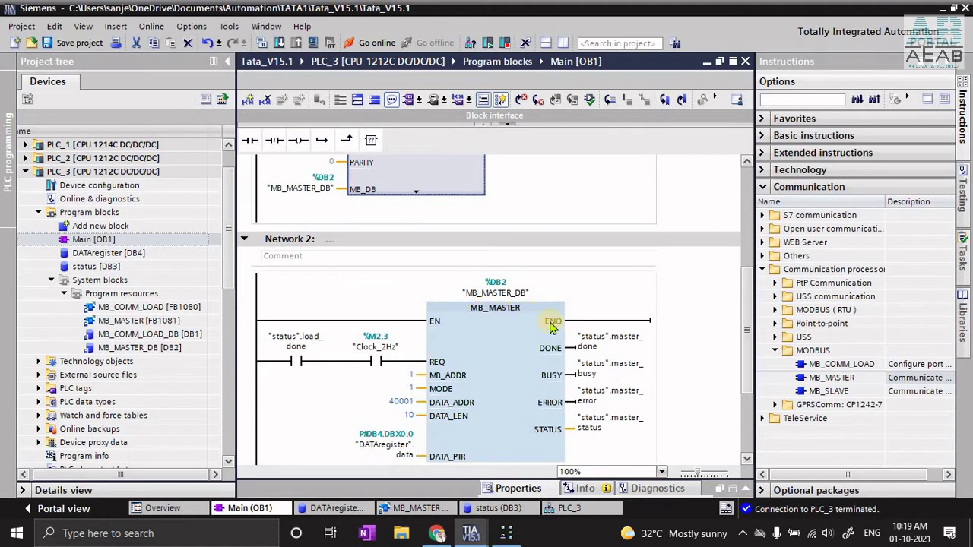
click(490, 295)
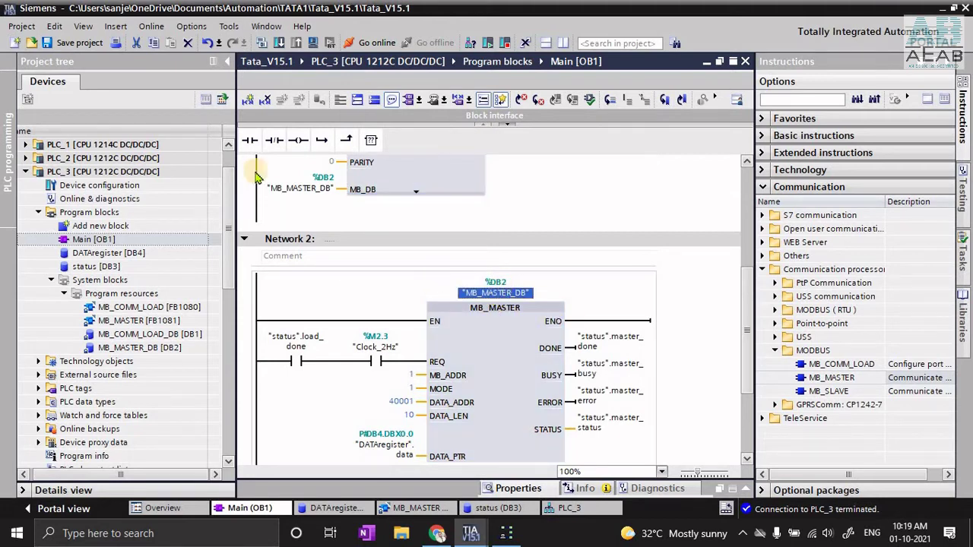
click(314, 191)
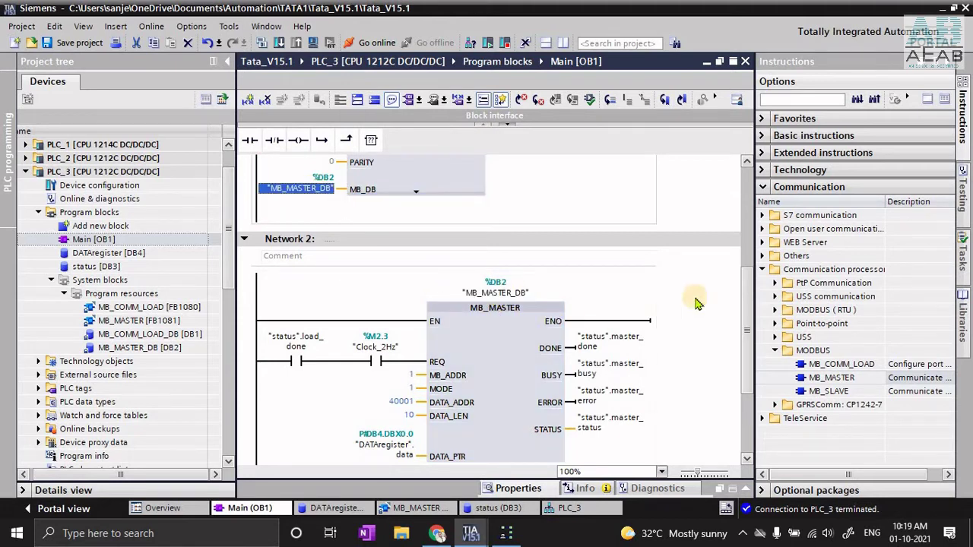
drag(748, 328, 748, 373)
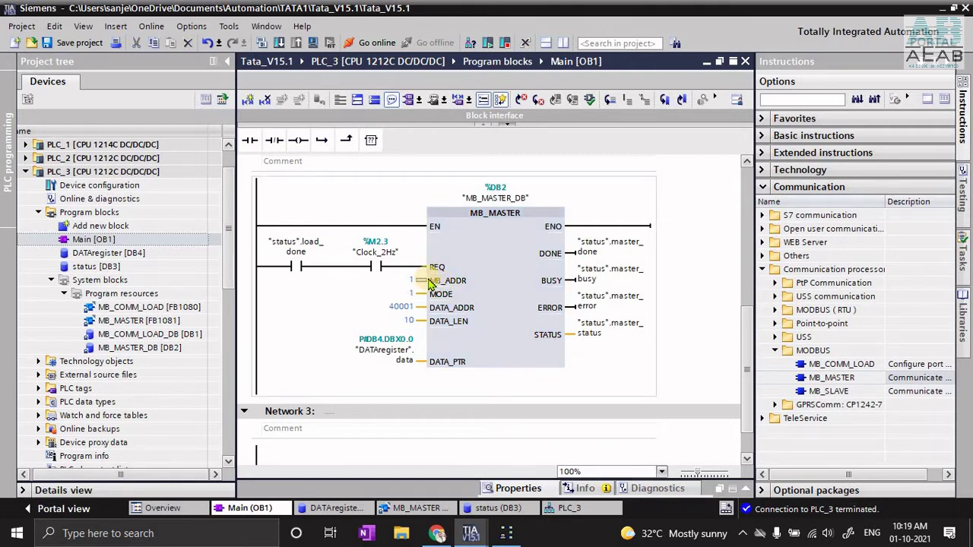
Step: Switch to Modbus Slave, check the slave ID in the Slave Definition, cancel it and return to TIA Portal's Main [OB1]
click(507, 533)
click(562, 164)
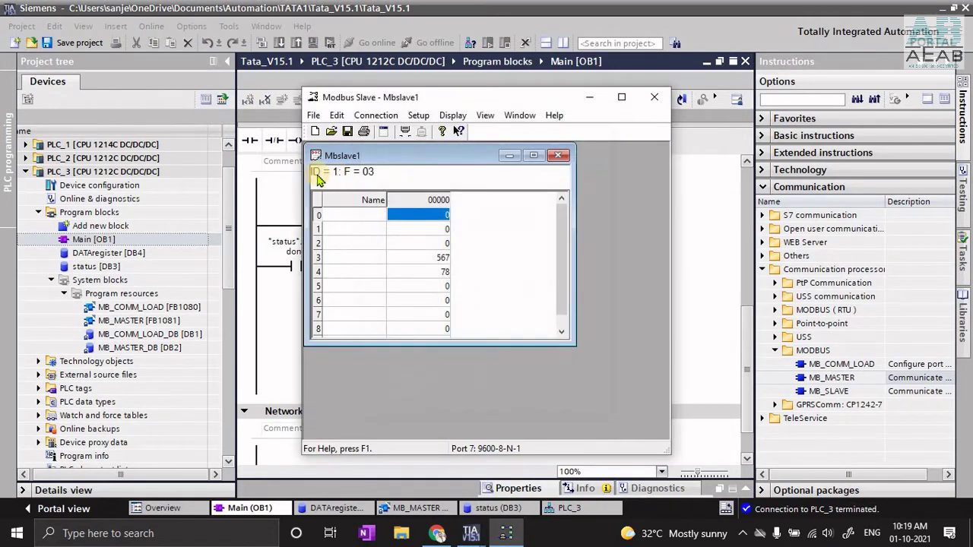
click(418, 115)
click(456, 132)
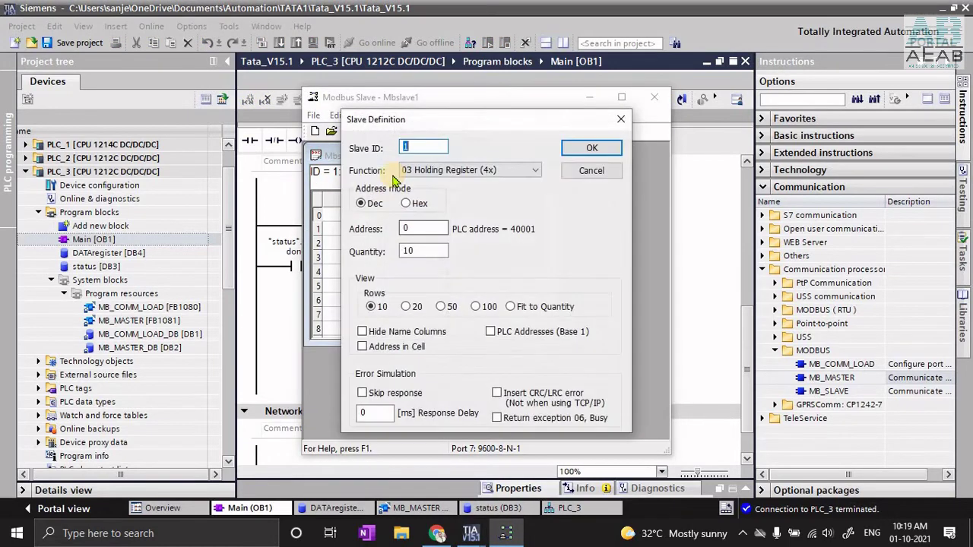
click(592, 169)
click(699, 328)
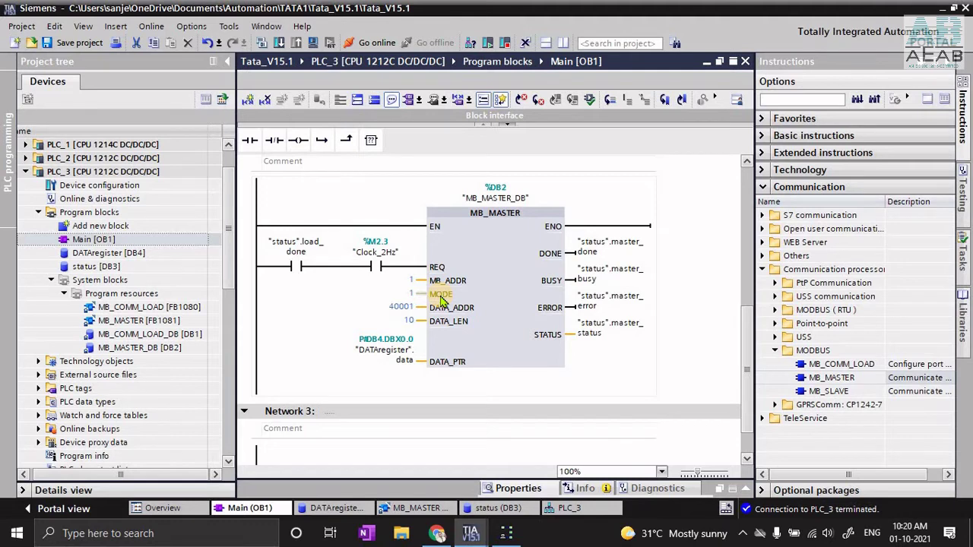
Step: Open the help for MB_MASTER, read the MODE and DATA_ADDR function table for writing holding registers, and return to Main [OB1]
click(492, 303)
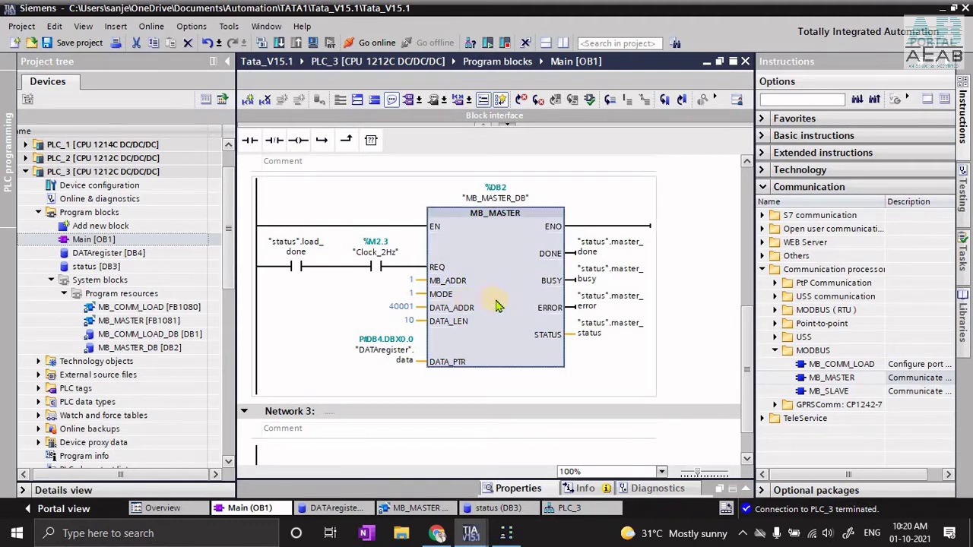
key(F1)
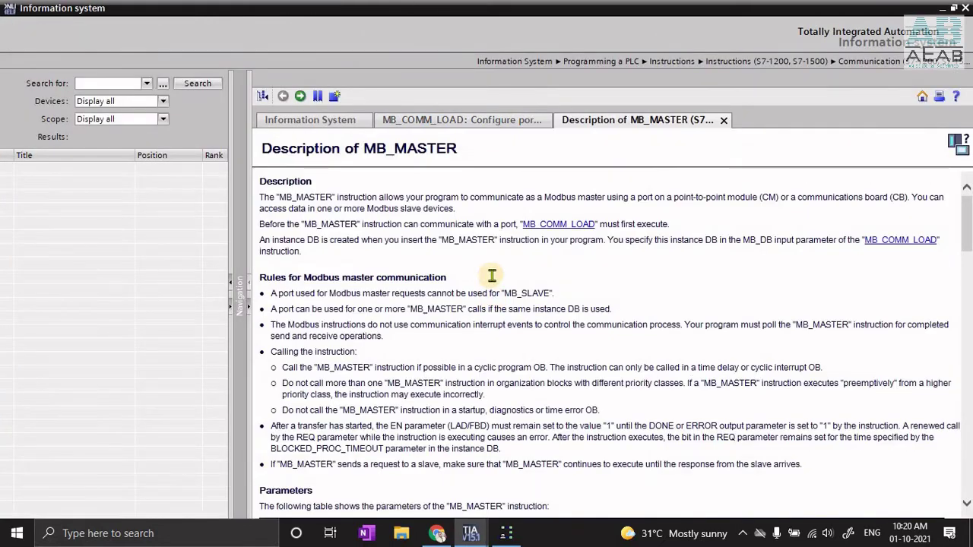
scroll(520, 370, down, 5)
scroll(520, 370, down, 3)
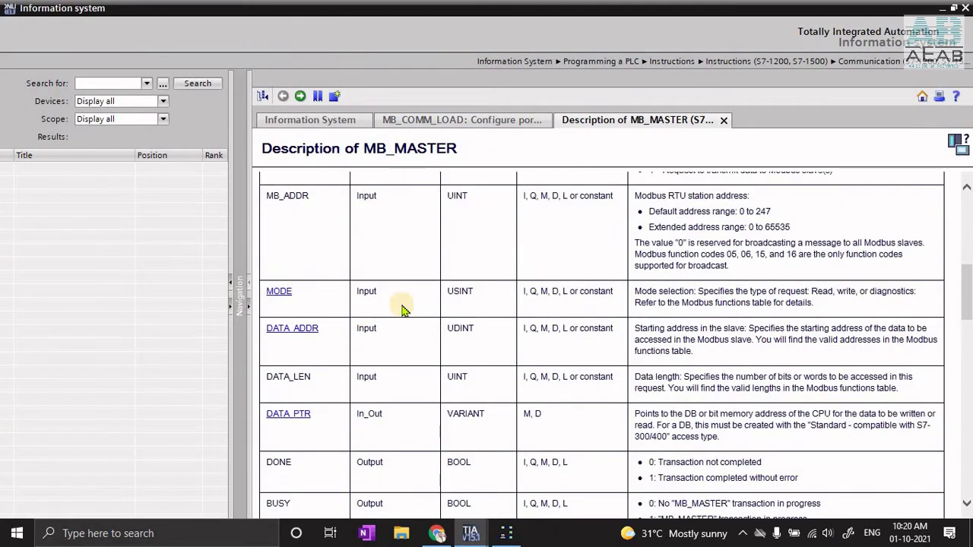
click(279, 292)
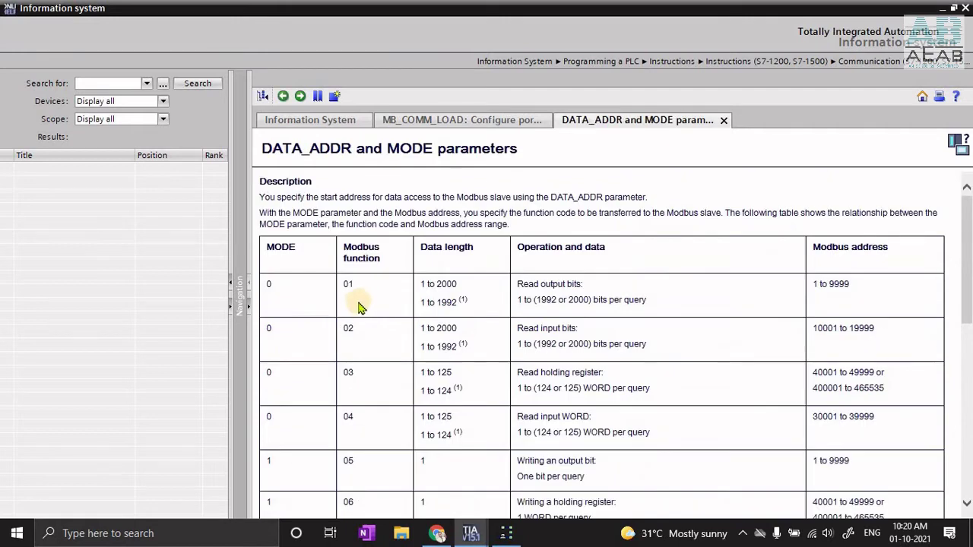
scroll(304, 326, down, 2)
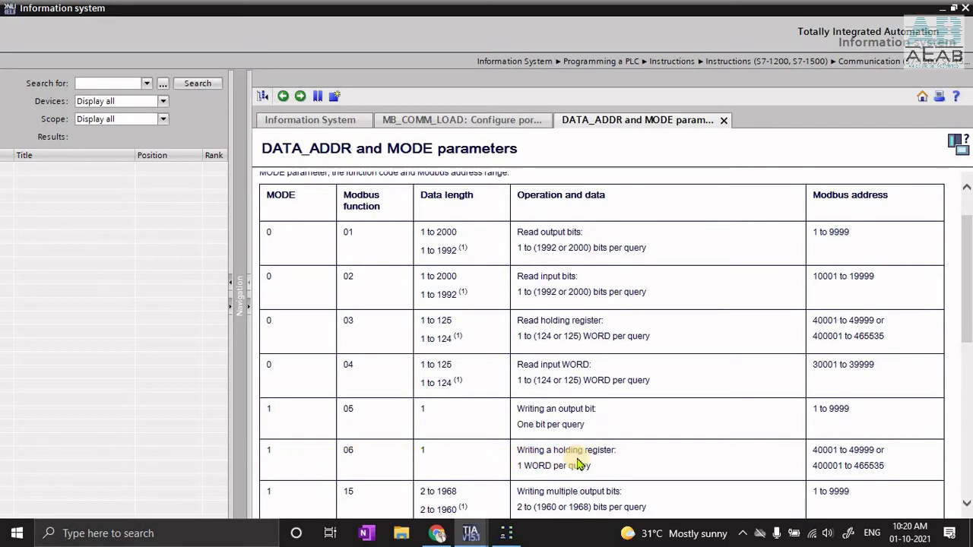
drag(518, 450, 575, 468)
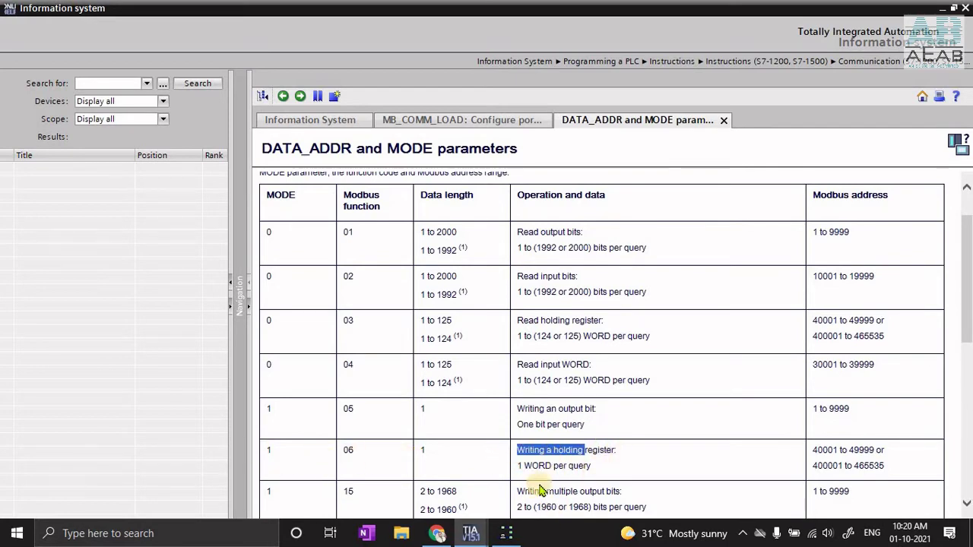
click(470, 533)
click(434, 487)
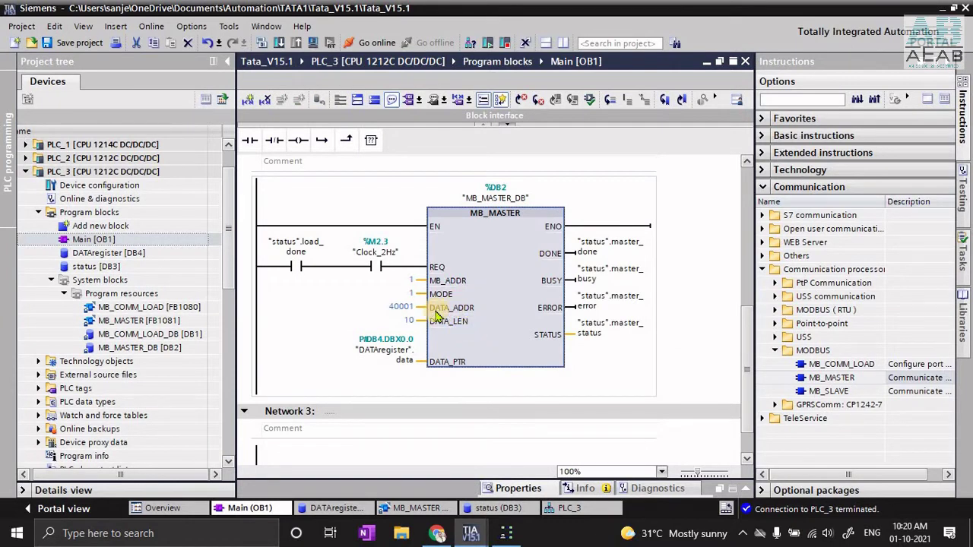
Step: Switch to Modbus Slave, check the Slave Definition's PLC address and register quantity, and return to TIA Portal
click(505, 533)
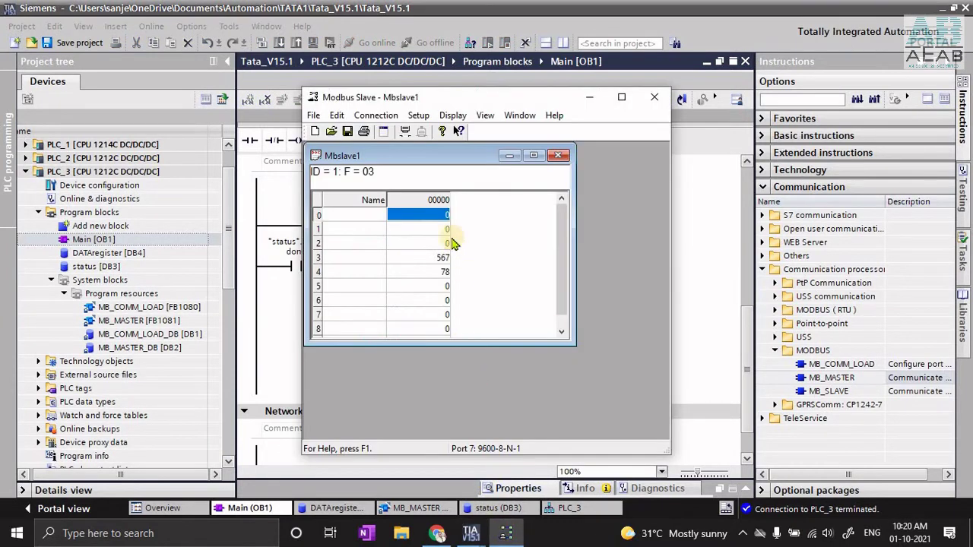
click(378, 116)
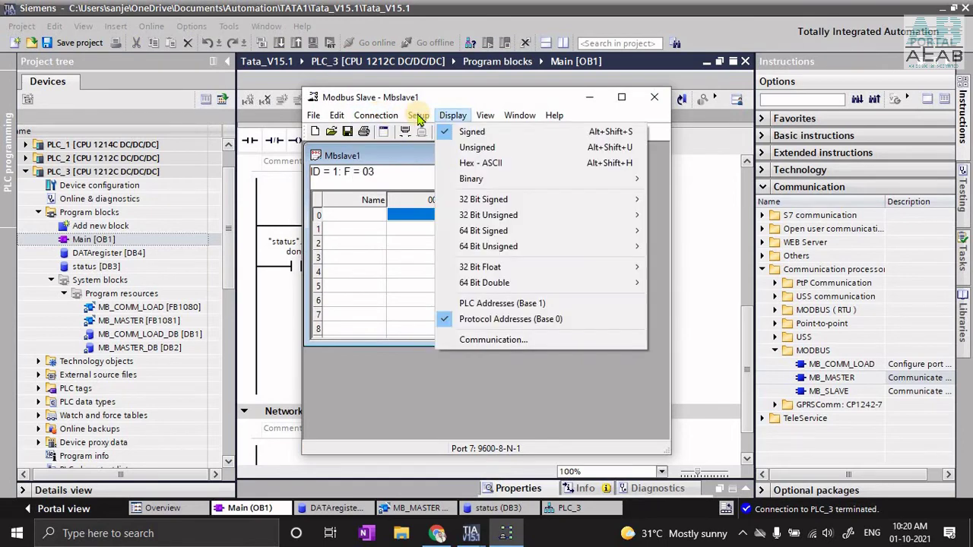
mouse_move(421, 118)
click(459, 132)
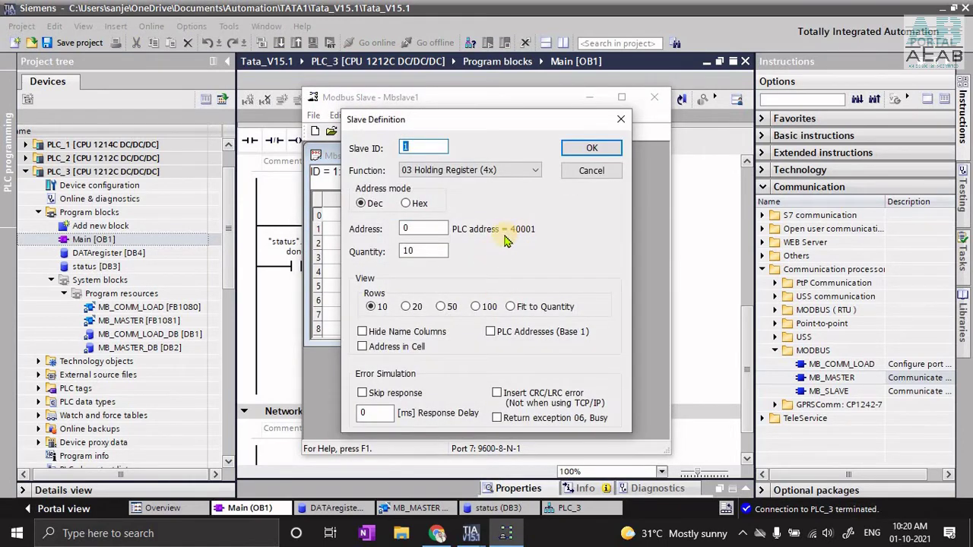
click(333, 221)
click(601, 149)
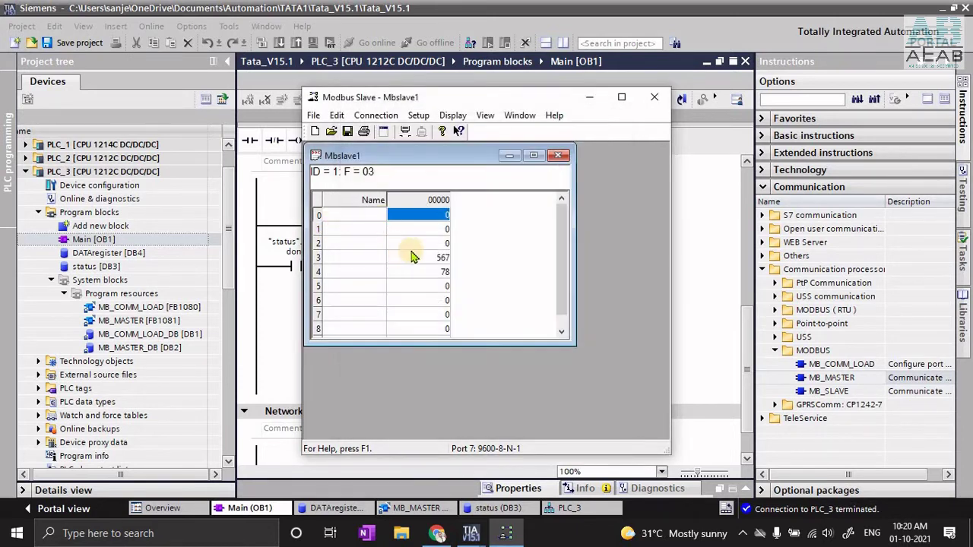
click(684, 351)
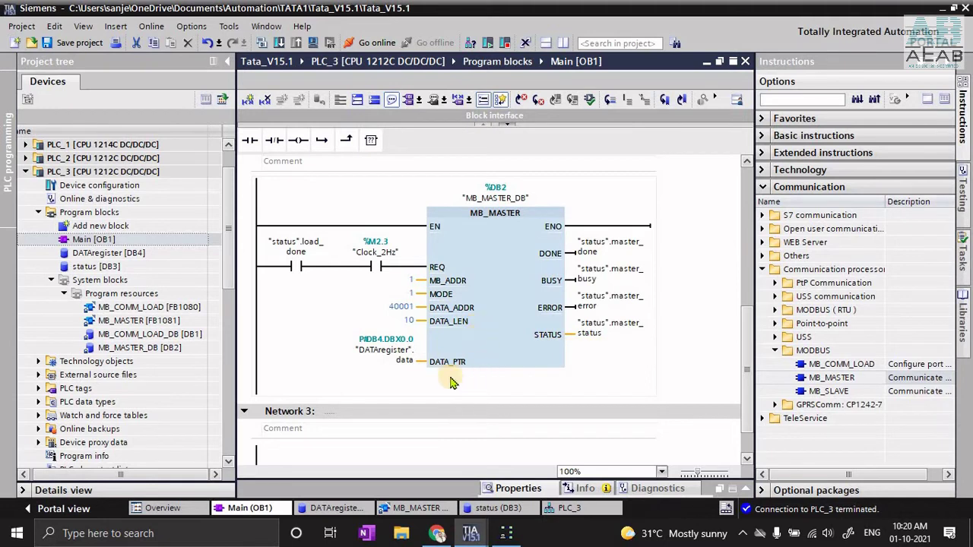
Step: Examine MB_MASTER's DATA_PTR operand, open the DATAregister [DB4] block and check the data[0] element and its offset
click(388, 355)
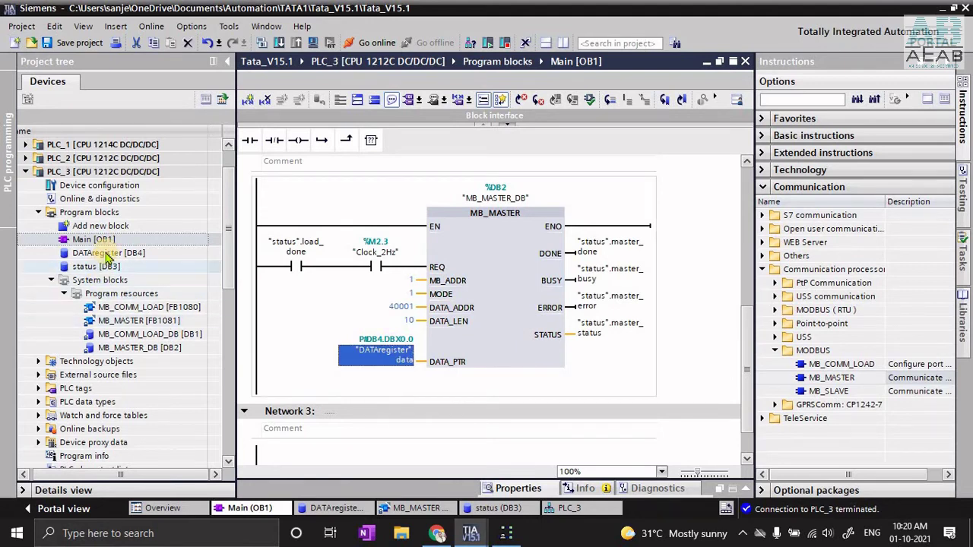
click(114, 260)
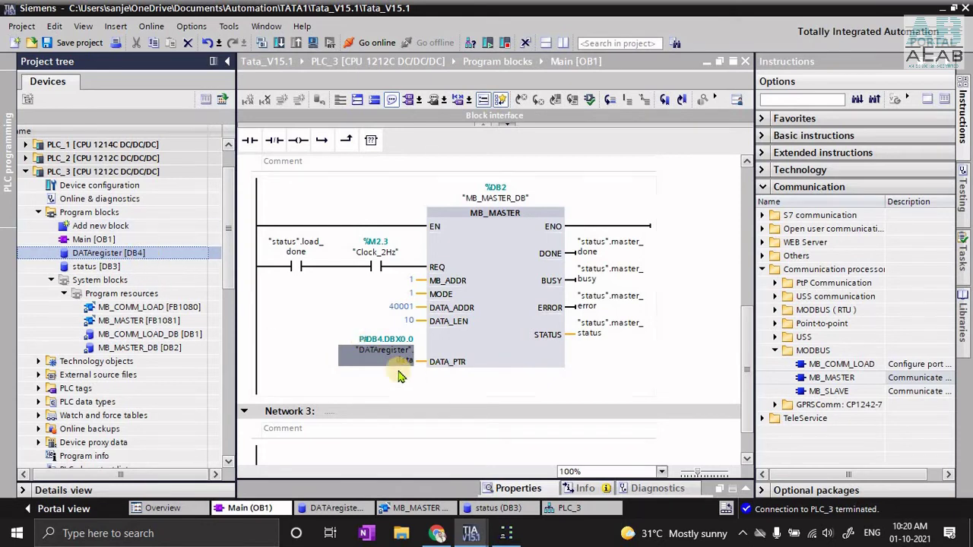
double_click(145, 255)
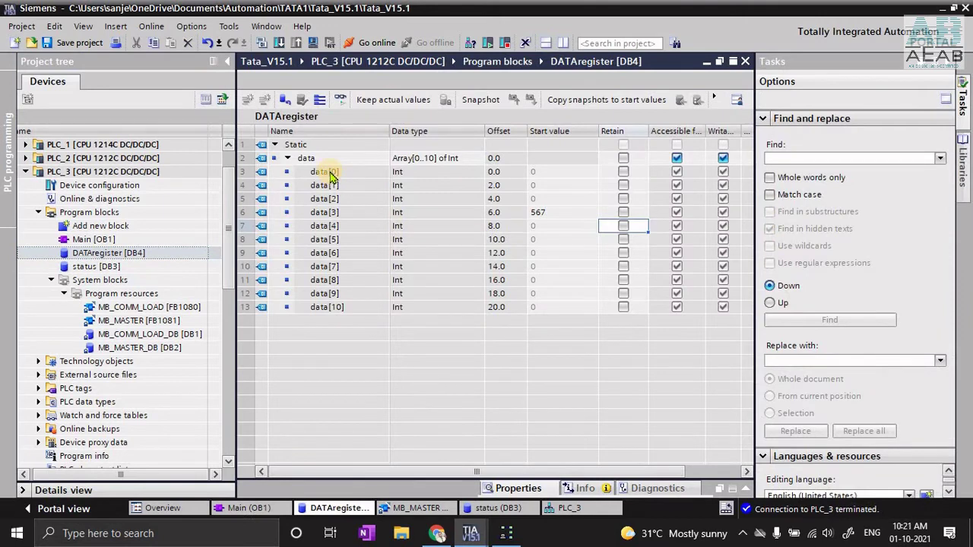
click(330, 172)
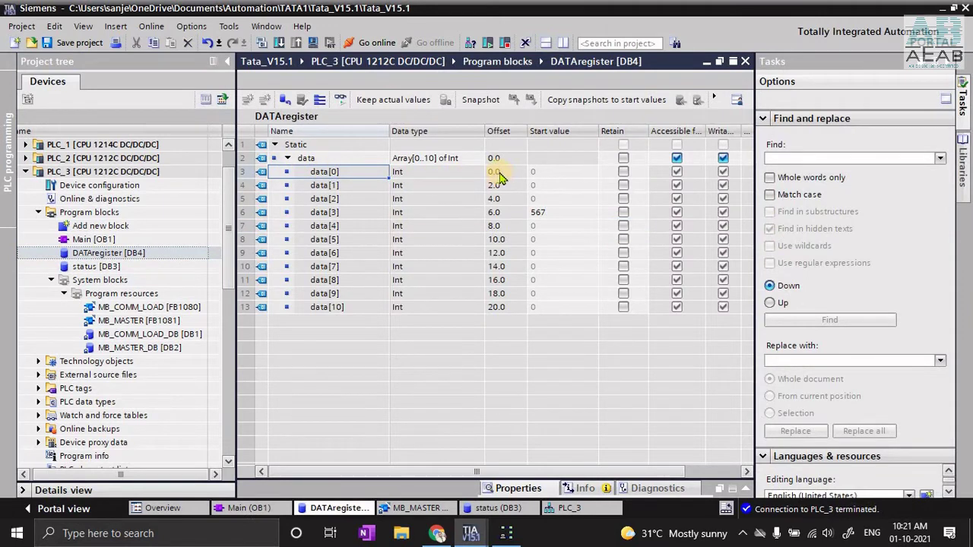
click(498, 173)
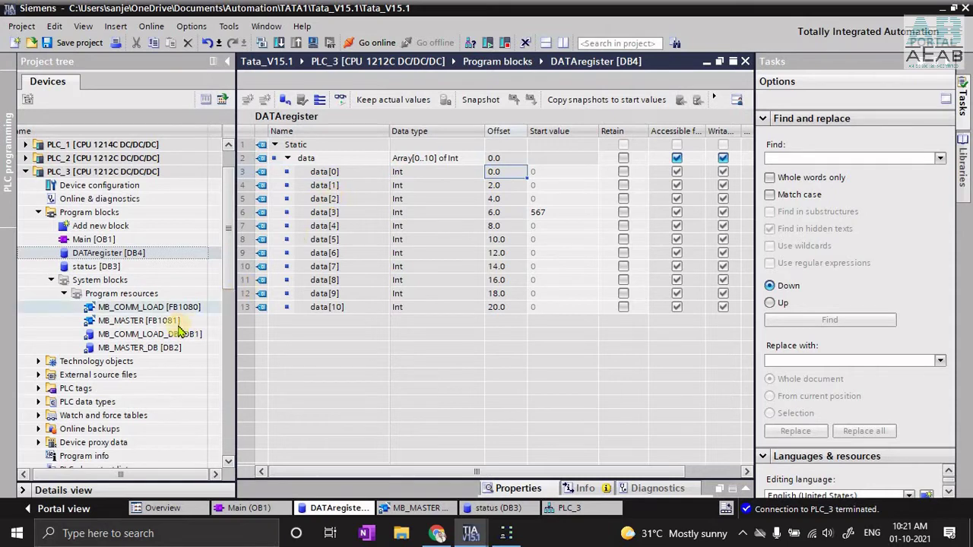
Step: Download PLC_3 to the device with the stop modules action set to Stop all, and finish the loading
scroll(230, 258, up, 1)
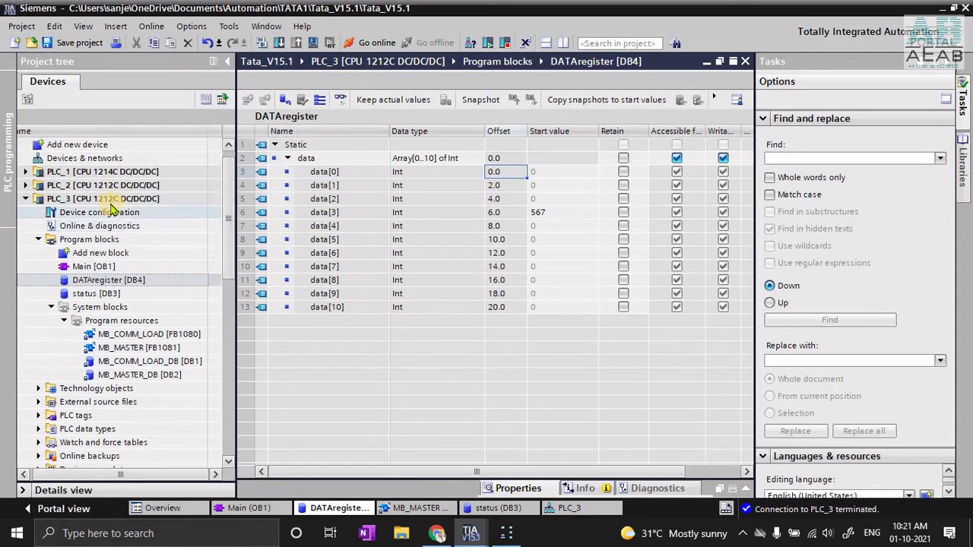
click(144, 200)
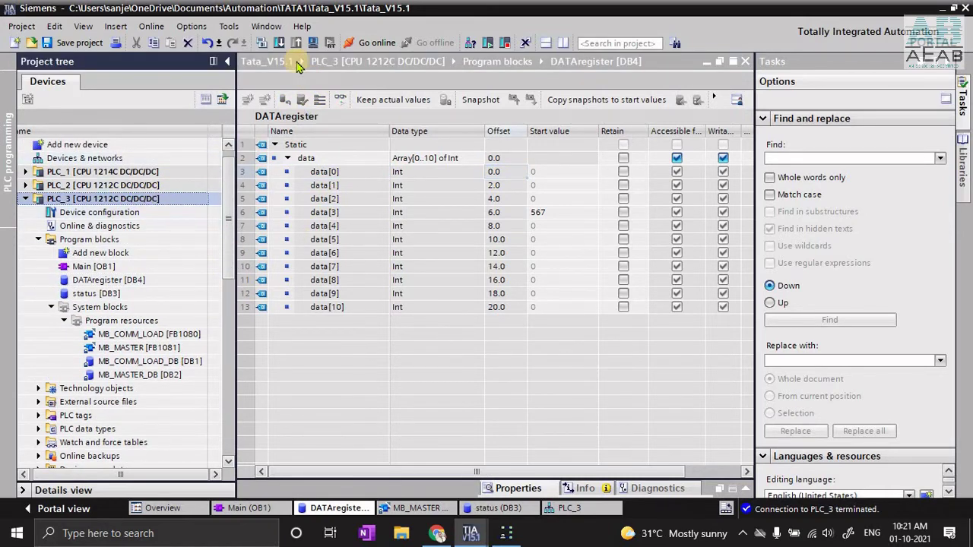
click(279, 43)
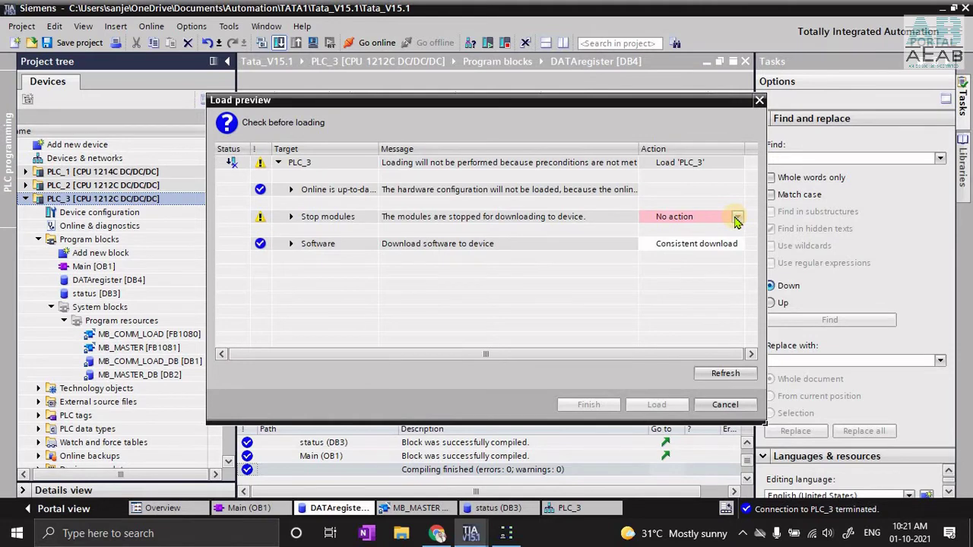
click(736, 218)
click(673, 240)
click(659, 404)
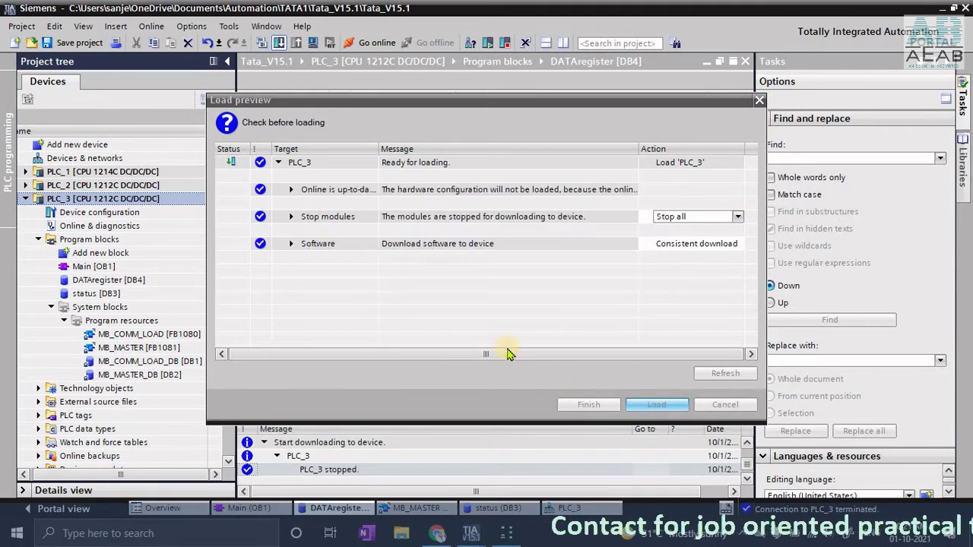
click(593, 404)
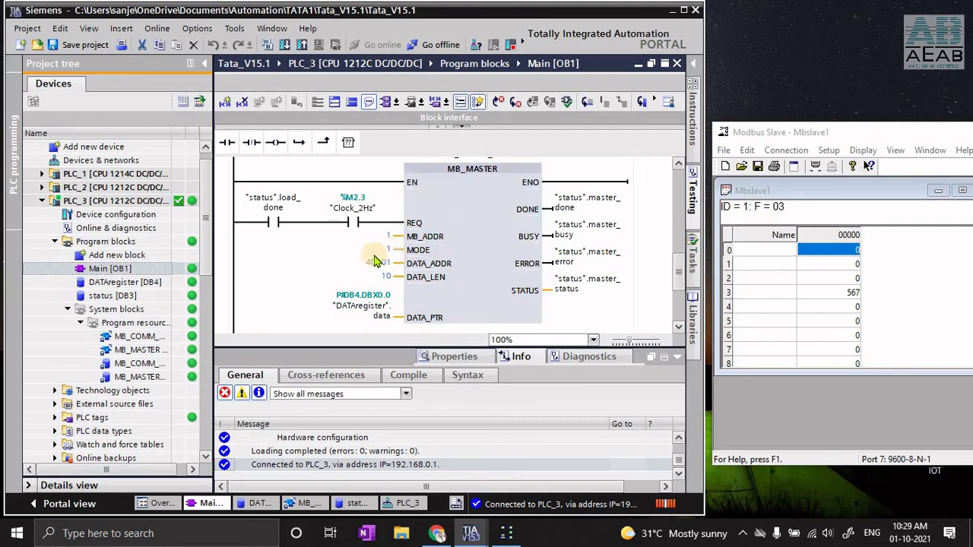
Step: Open DATAregister [DB4] and modify the online monitor values of data[0] to 67 and data[7] to 654
double_click(124, 281)
click(607, 179)
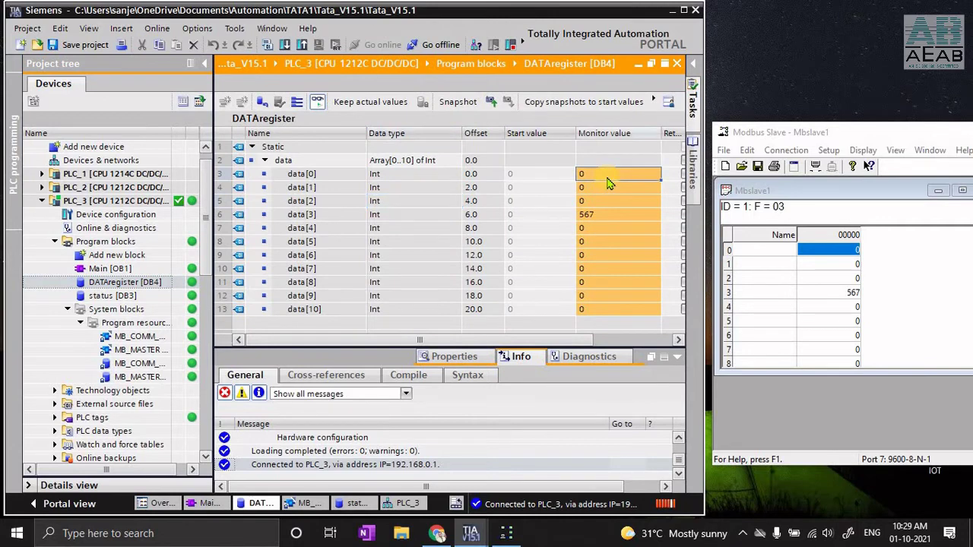
click(607, 177)
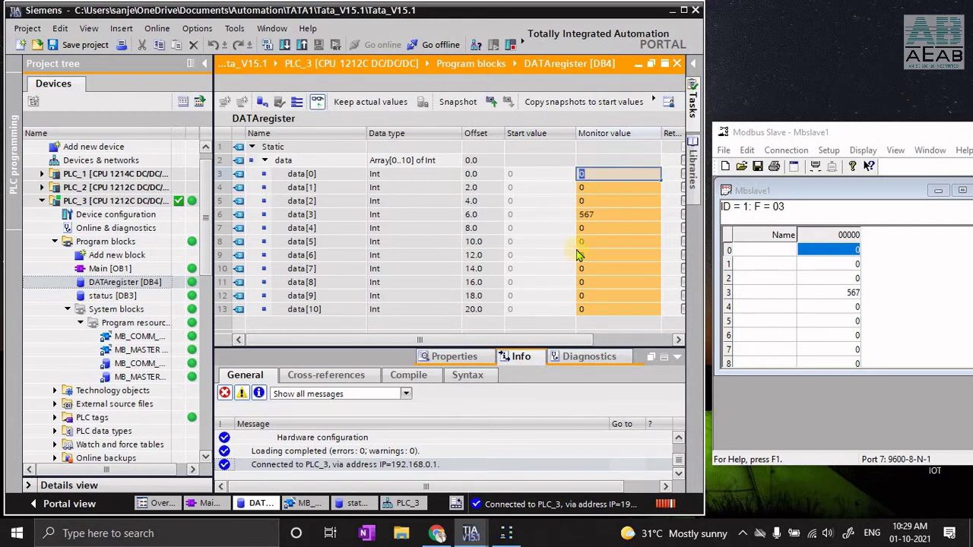
drag(471, 340, 489, 340)
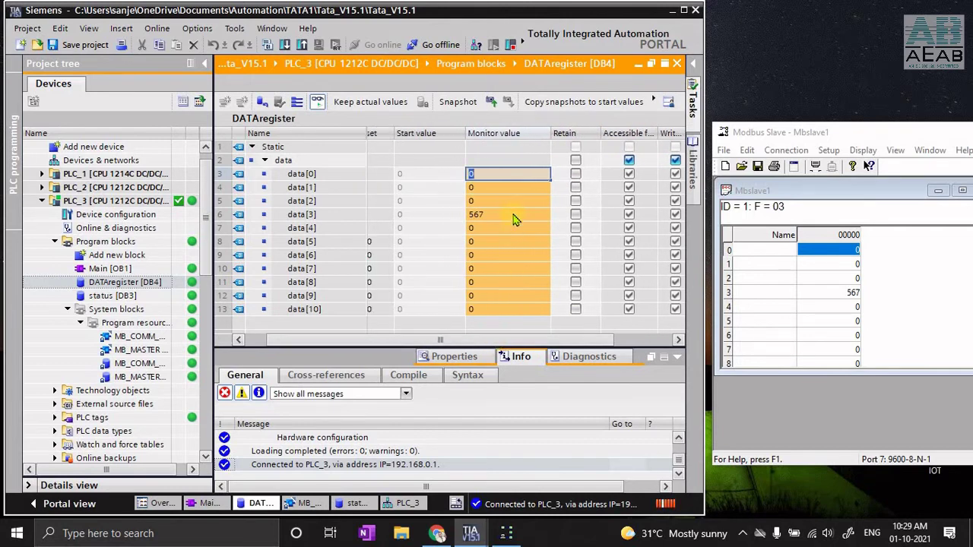
click(507, 187)
double_click(504, 177)
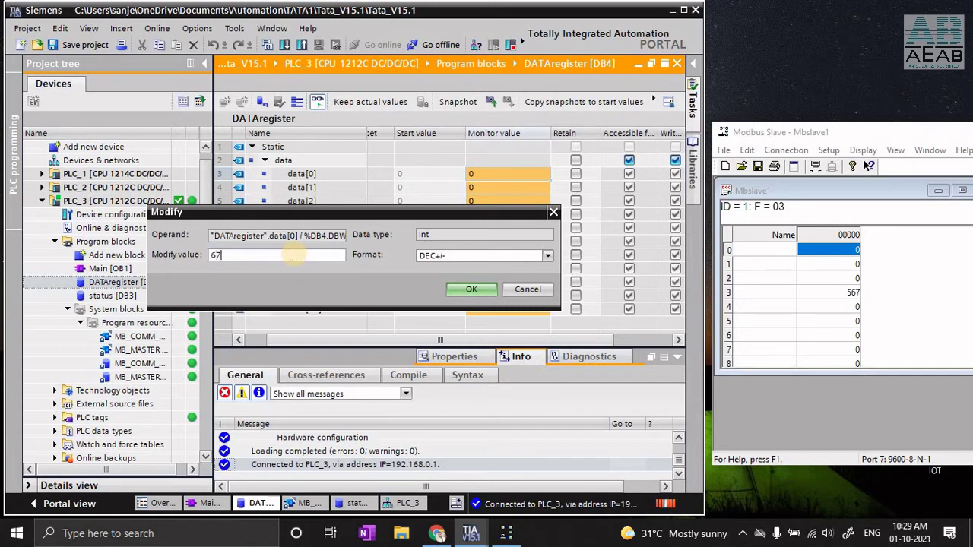
click(472, 294)
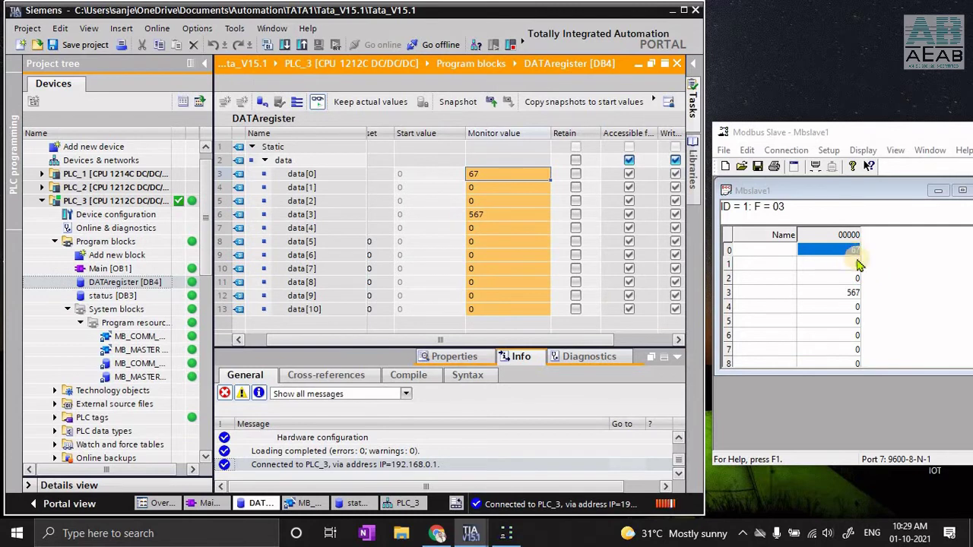
double_click(471, 271)
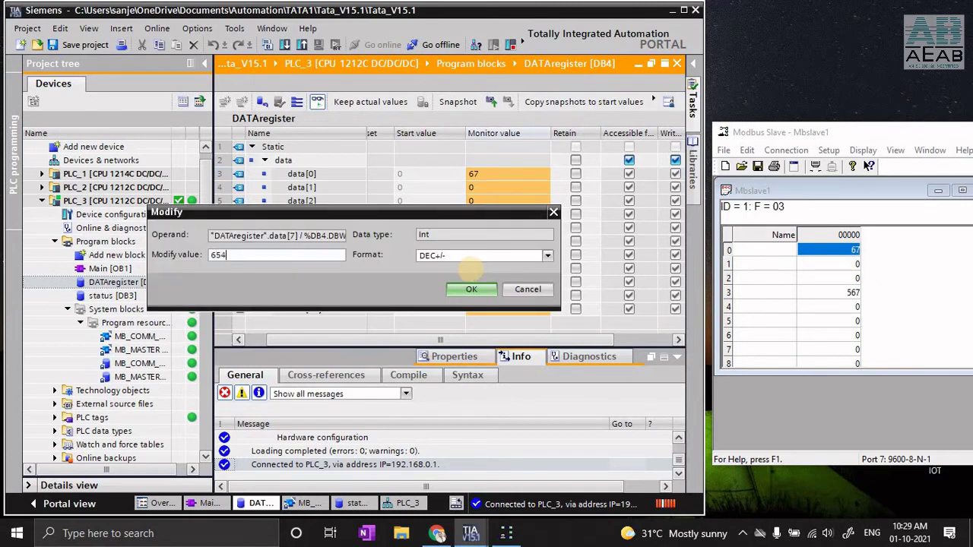
click(471, 289)
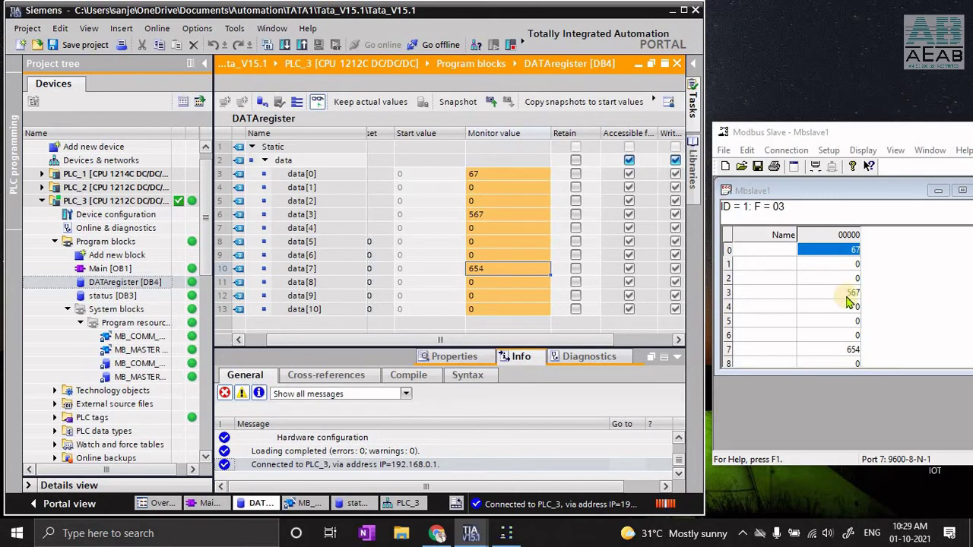
Step: Open Main [OB1] and set the MODE input of the MB_MASTER block to 0
double_click(118, 270)
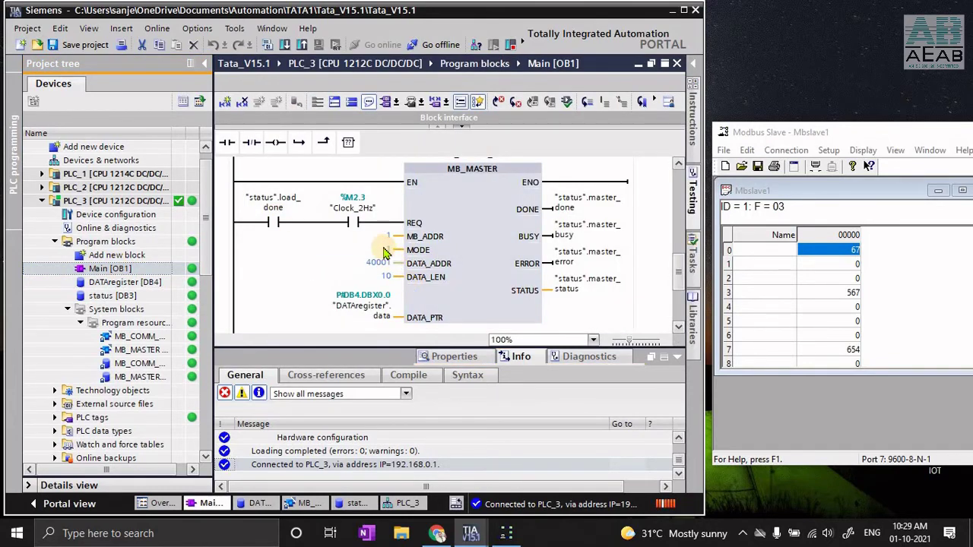
click(386, 253)
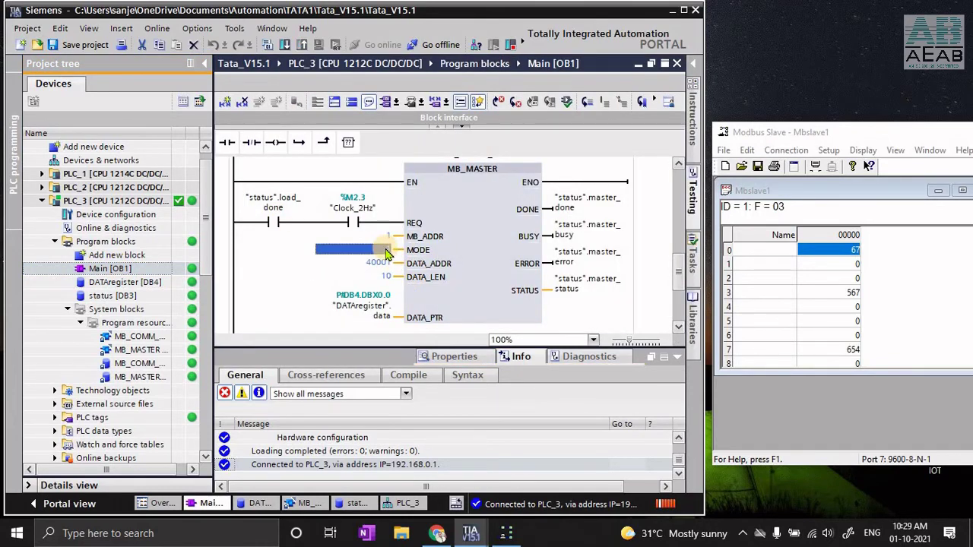
text(0)
key(Return)
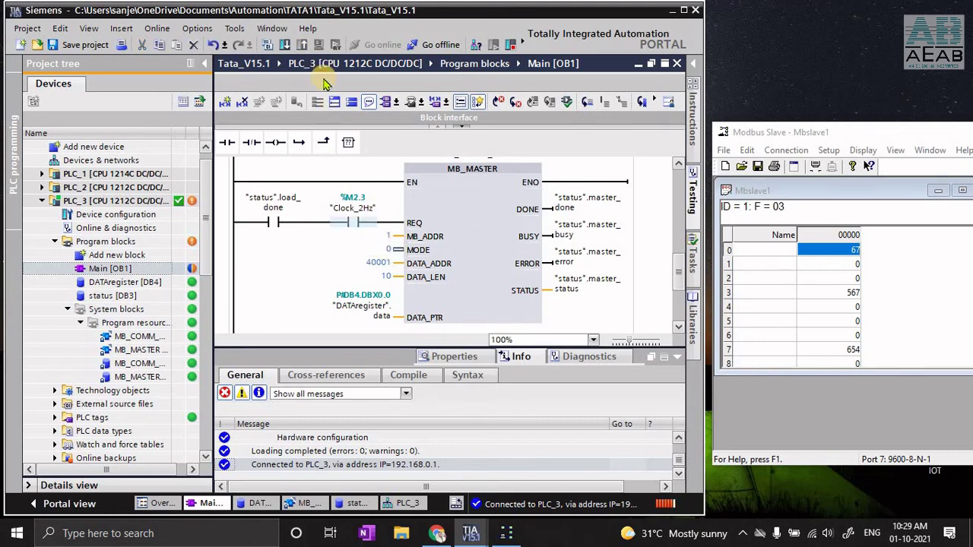
Step: Download the modified Main [OB1] program to PLC_3 and open the DATAregister [DB4] block for monitoring
click(285, 44)
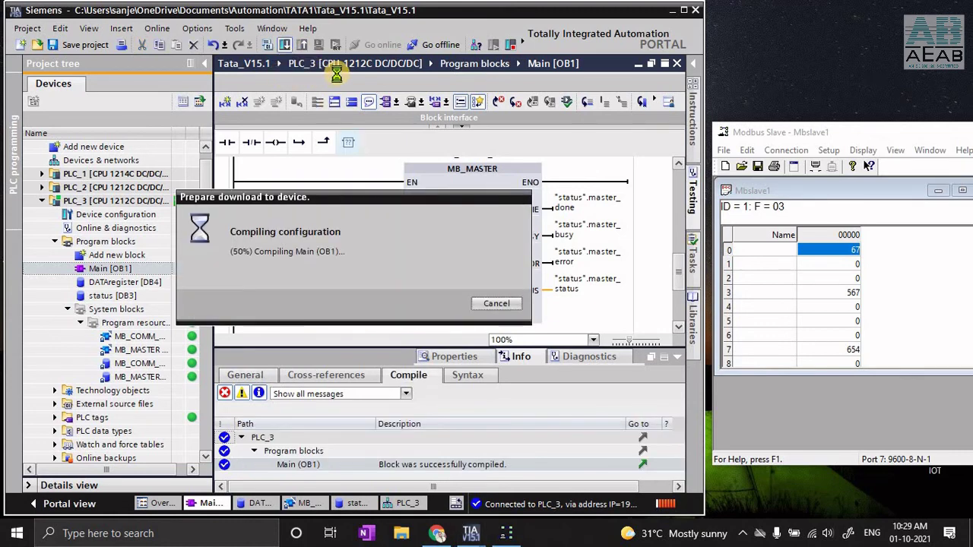
click(388, 288)
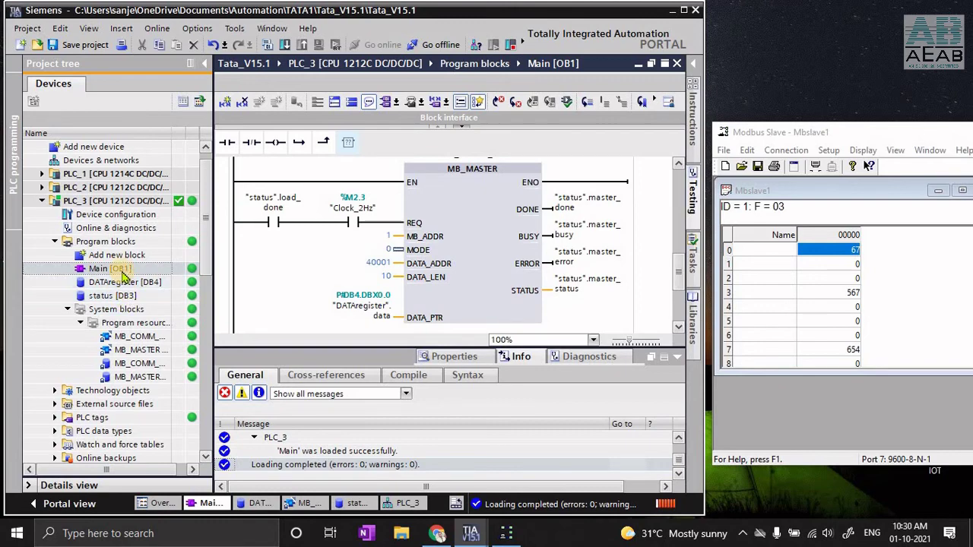
double_click(122, 283)
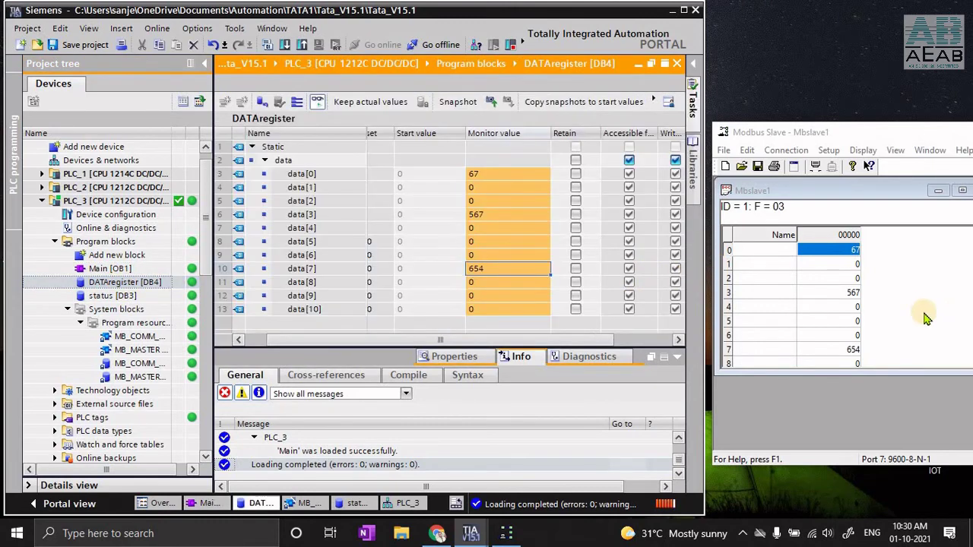
Step: Switch to Modbus Slave, set register 2 to 7843, and check the data[2] monitor value in DATAregister
click(852, 278)
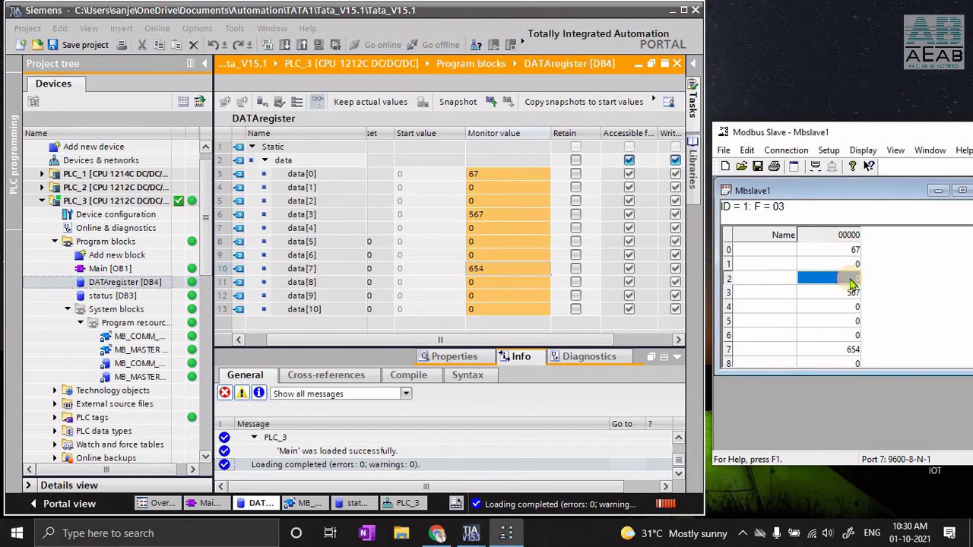
double_click(853, 280)
text(78)
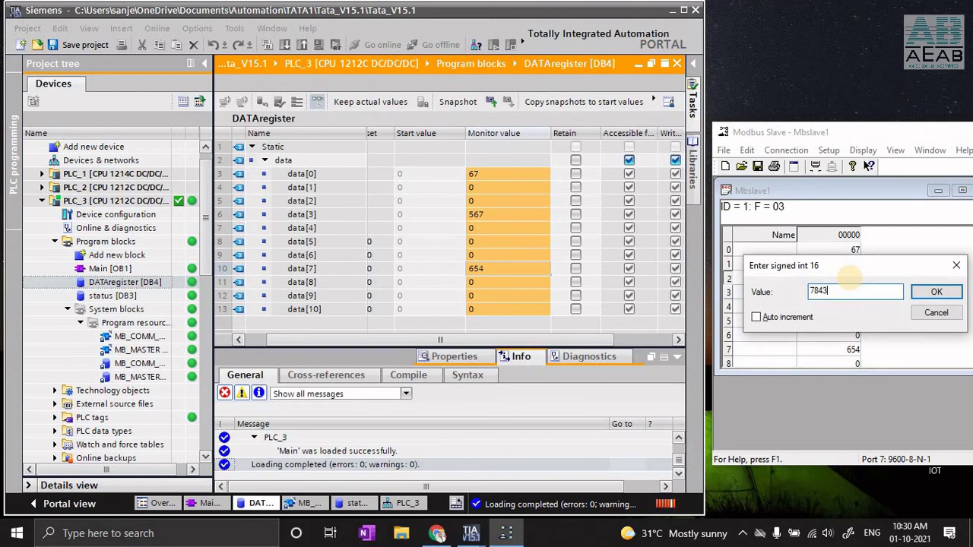
text(43)
key(Return)
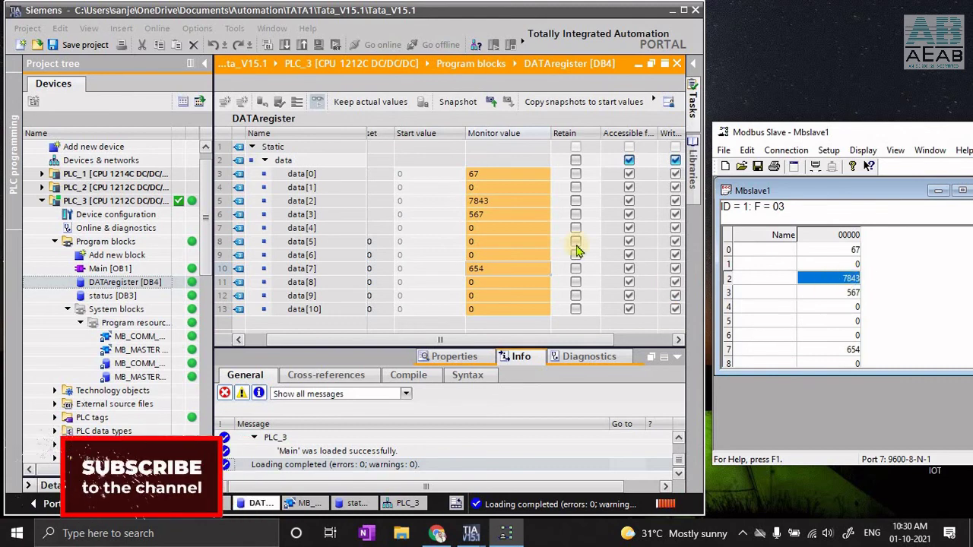
click(501, 203)
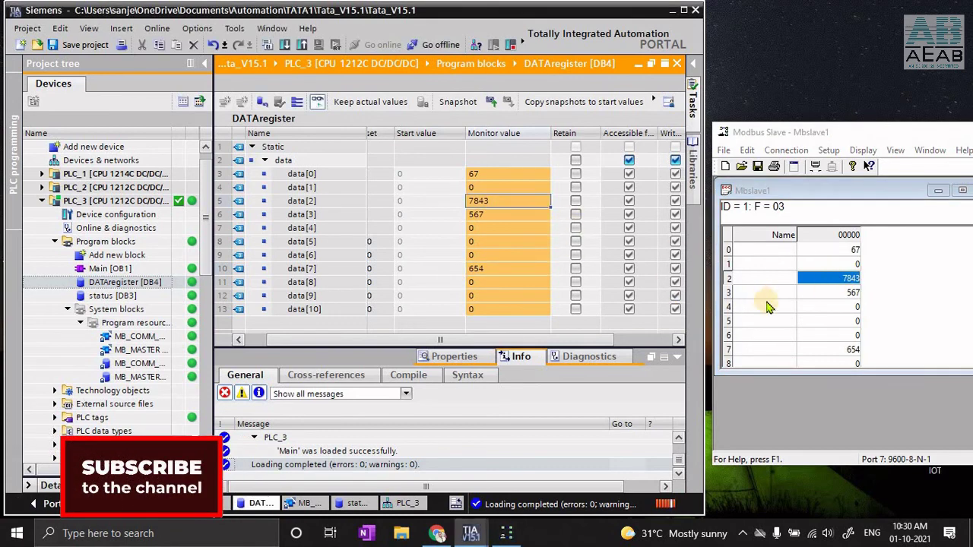
Step: Set register 5 in the Modbus Slave register table to 90
click(852, 323)
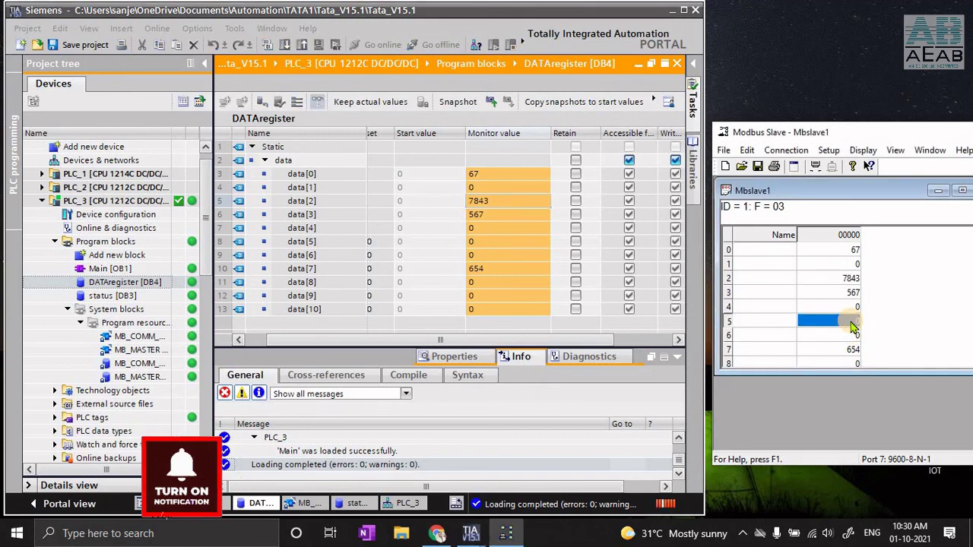
double_click(852, 323)
text(90)
key(Return)
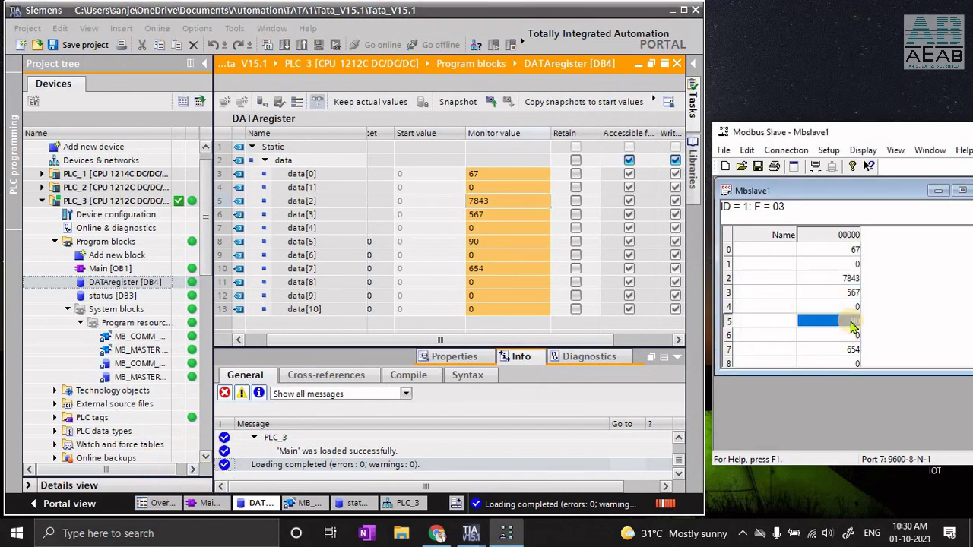